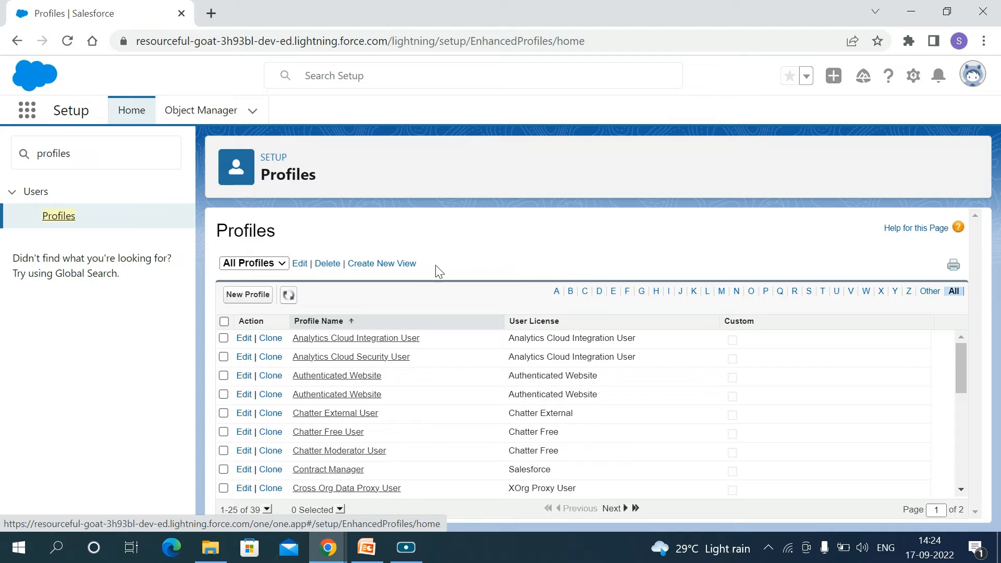
Start a new profile based on the existing Standard User profile
scroll(657, 420, "down", 3)
left_click_drag(663, 417, 726, 477)
left_click(694, 345)
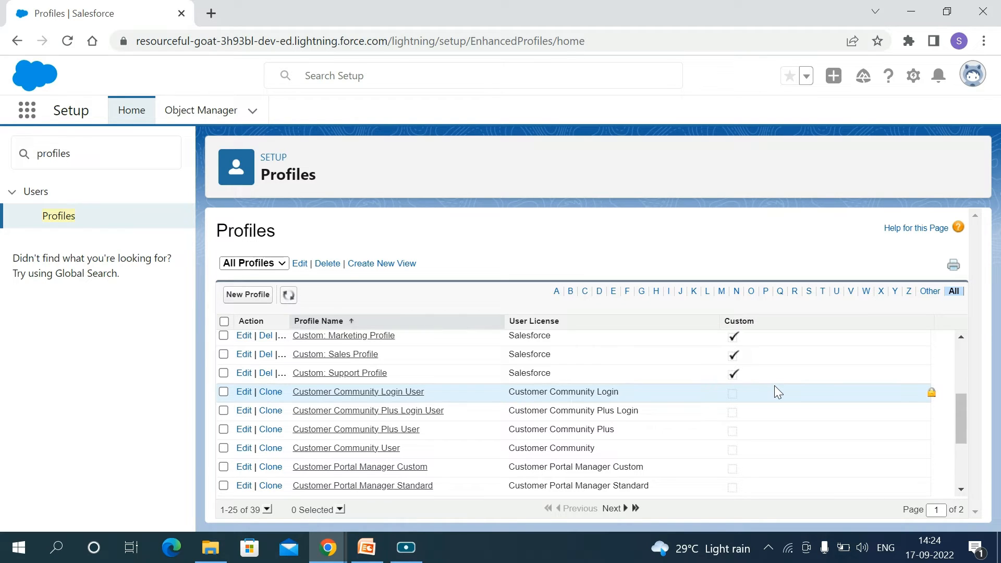
scroll(774, 392, "up", 3)
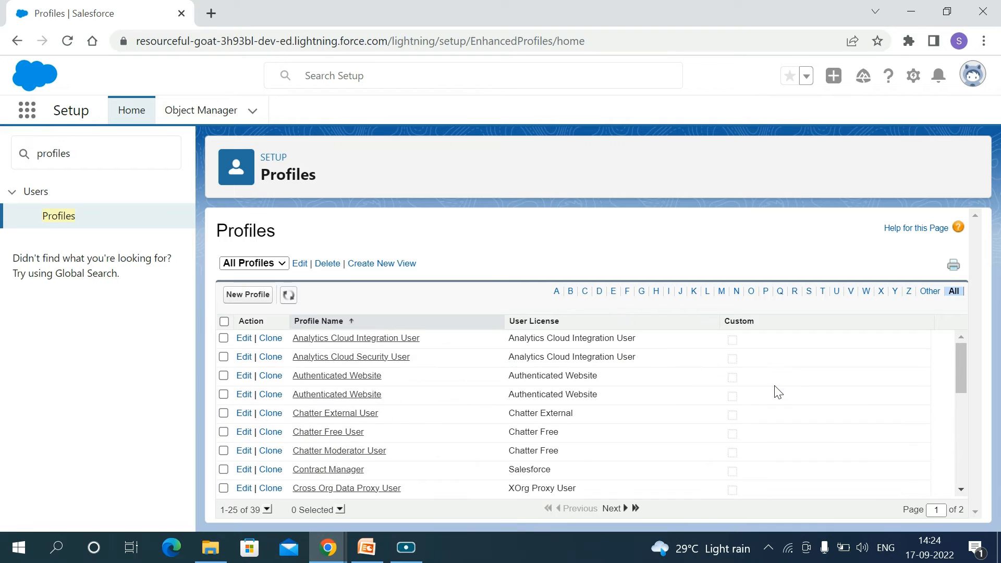
left_click(254, 298)
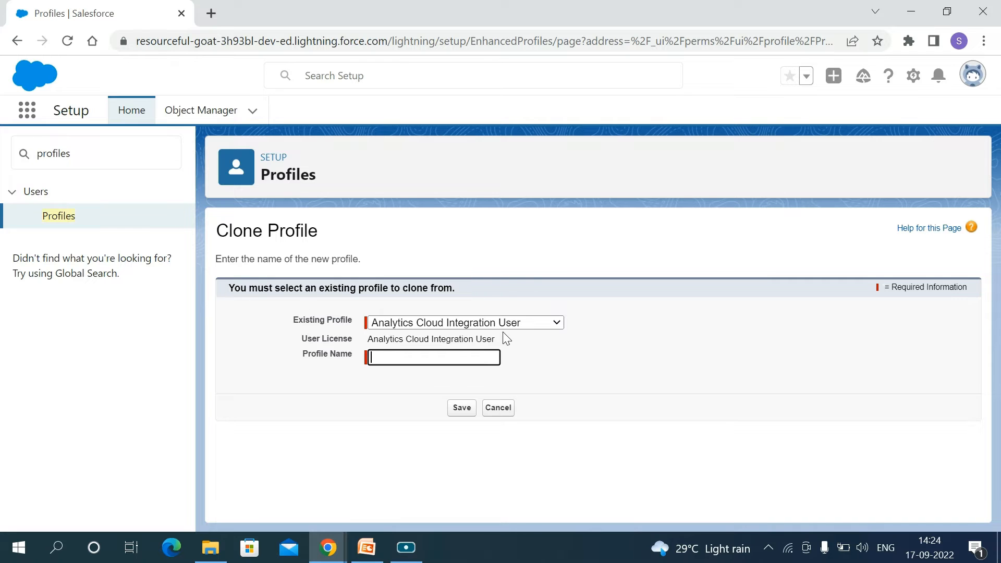
left_click(542, 323)
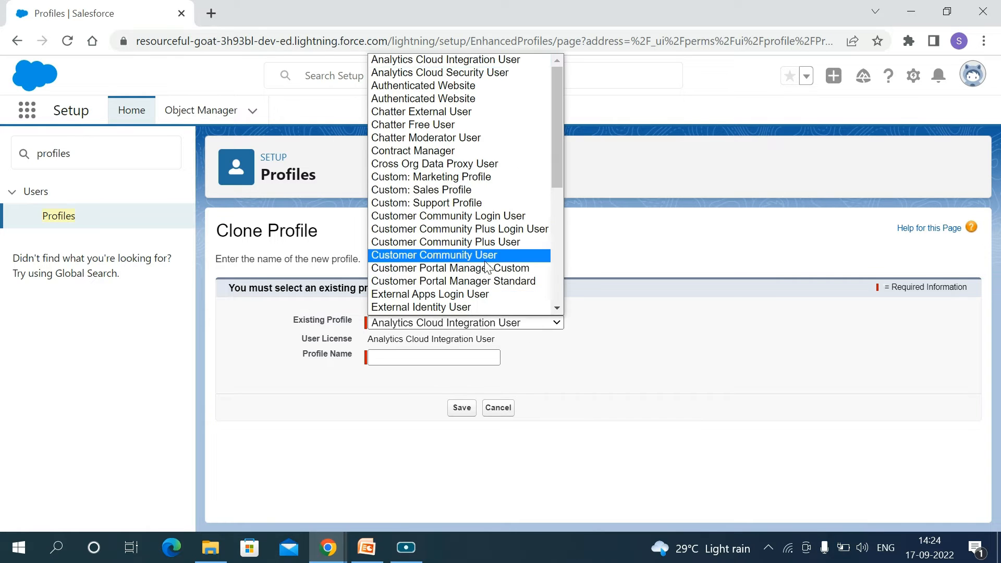
scroll(484, 260, "down", 7)
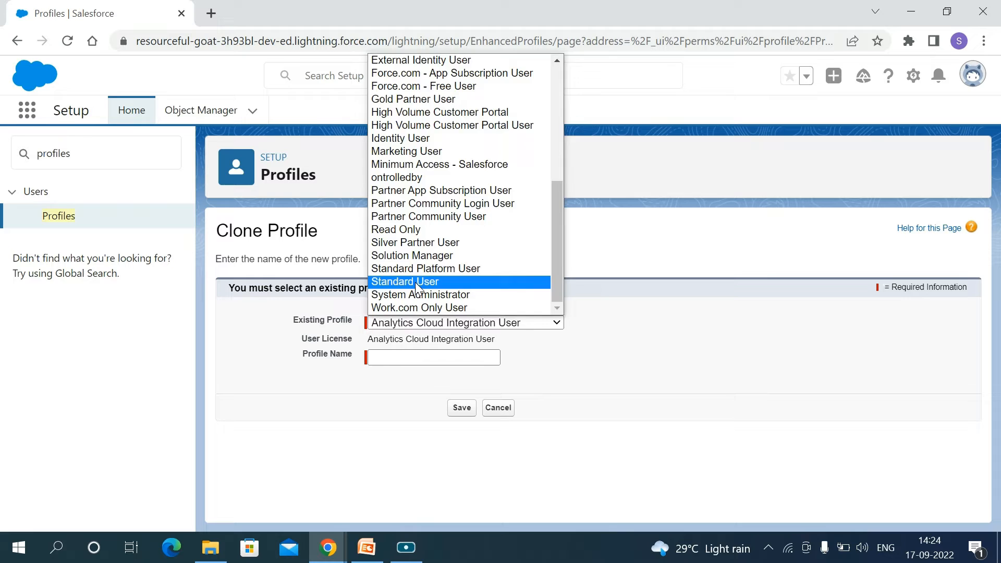
left_click(419, 285)
Name the cloned profile Employee Profile and save it
left_click(381, 360)
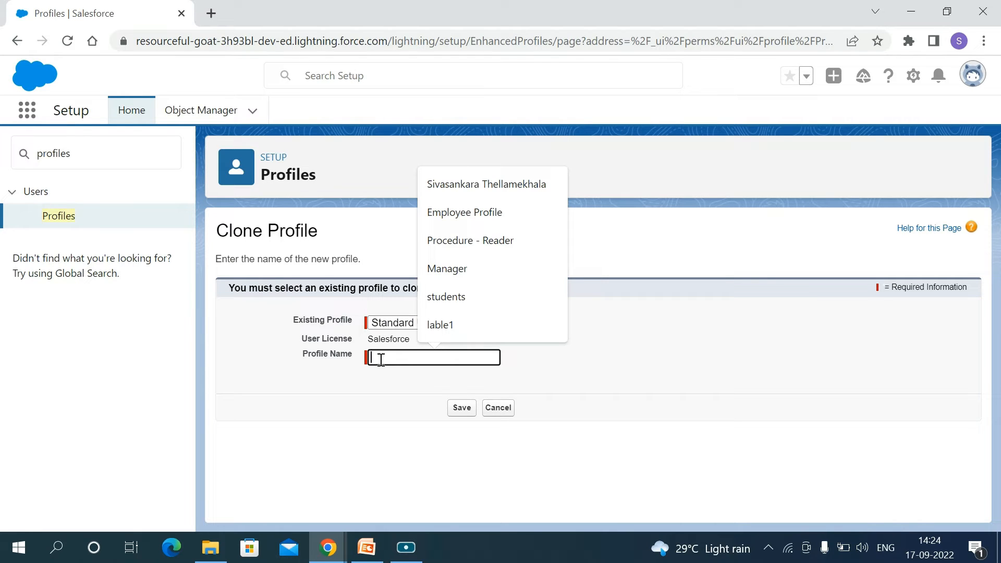
type("Emp")
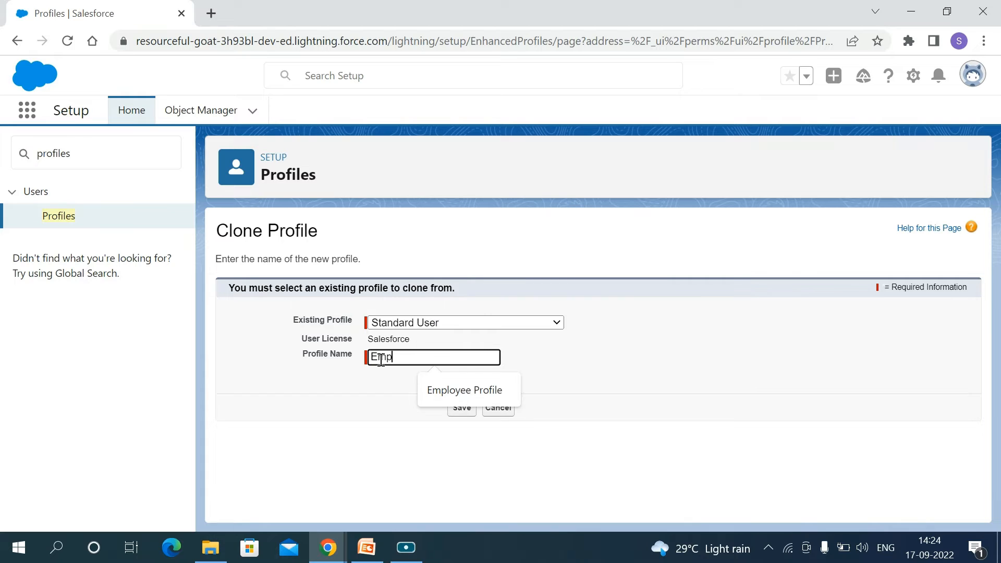
type("loyee Profile")
left_click(472, 390)
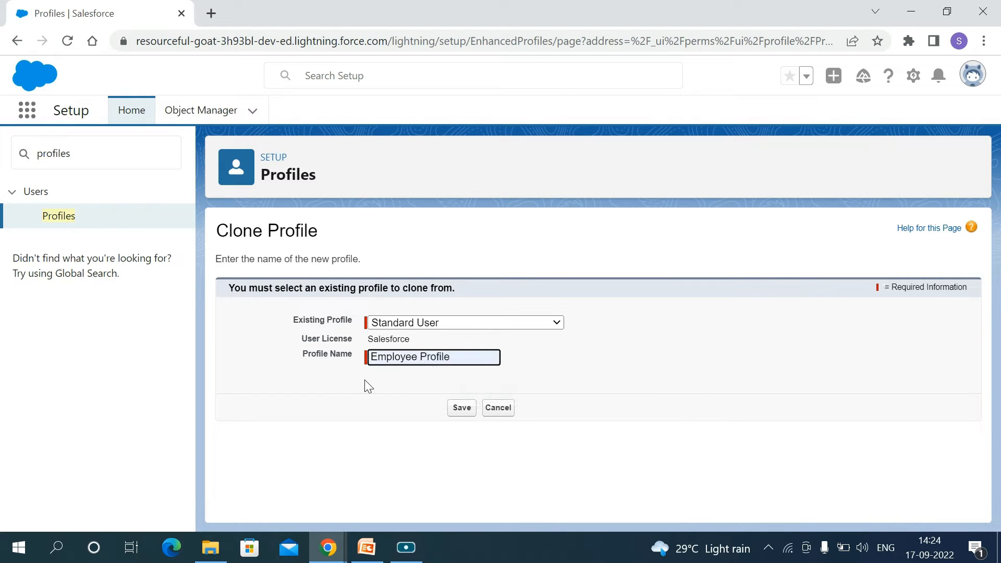
left_click(458, 415)
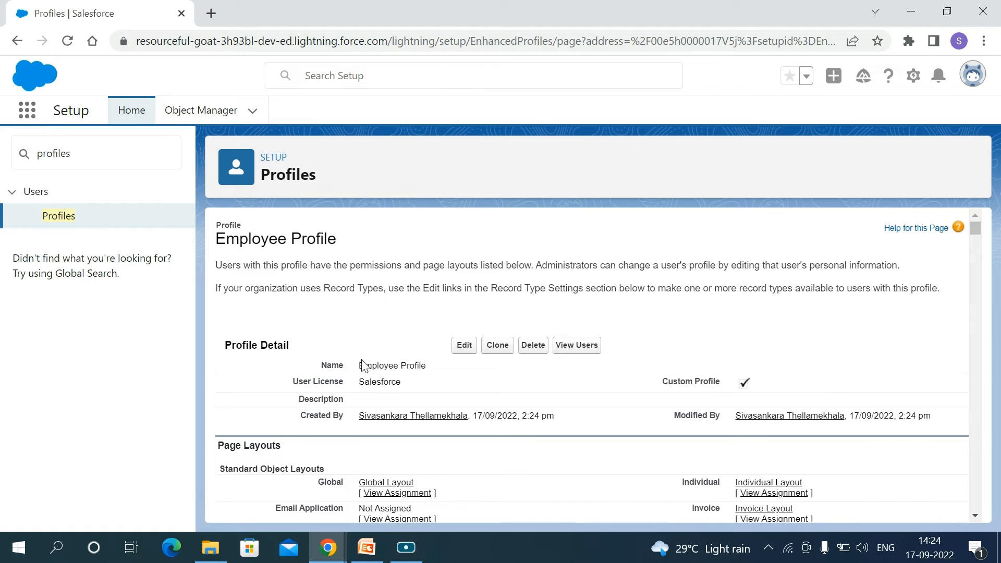
Open Employee Profile for editing and turn off the App Launcher's visibility in the custom app settings
left_click(465, 369)
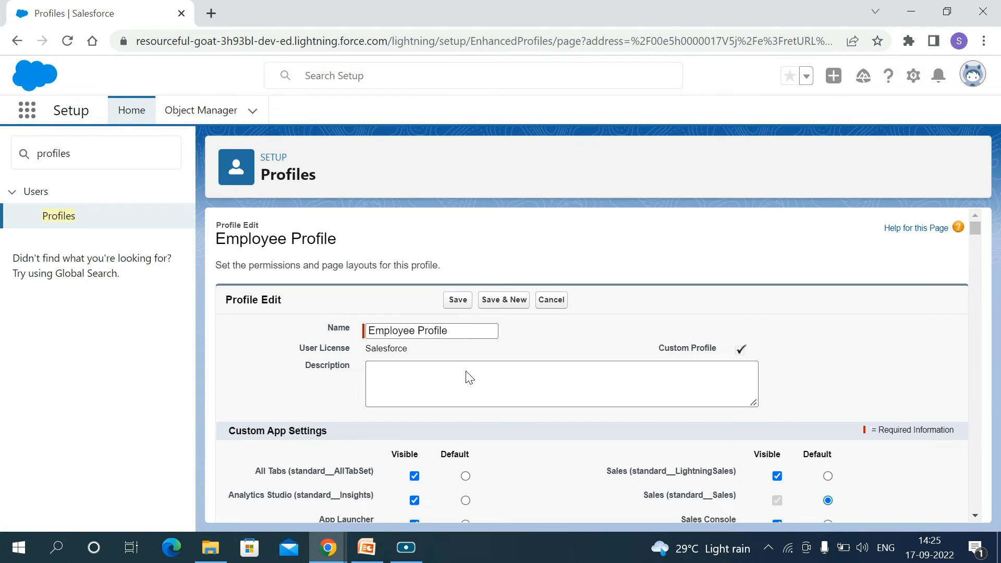
scroll(458, 426, "down", 1)
scroll(457, 431, "down", 1)
scroll(459, 431, "up", 2)
left_click(386, 369)
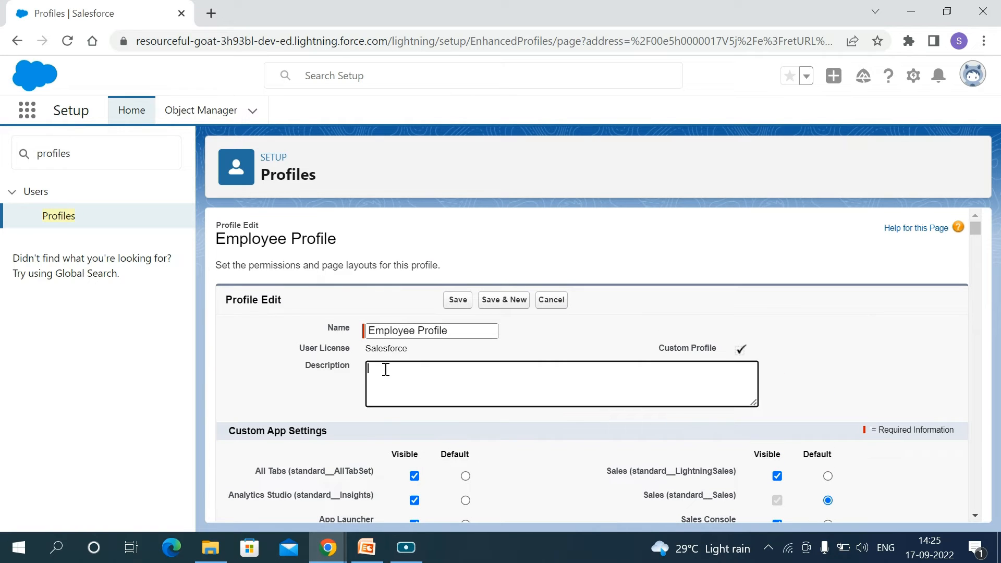
scroll(489, 399, "down", 4)
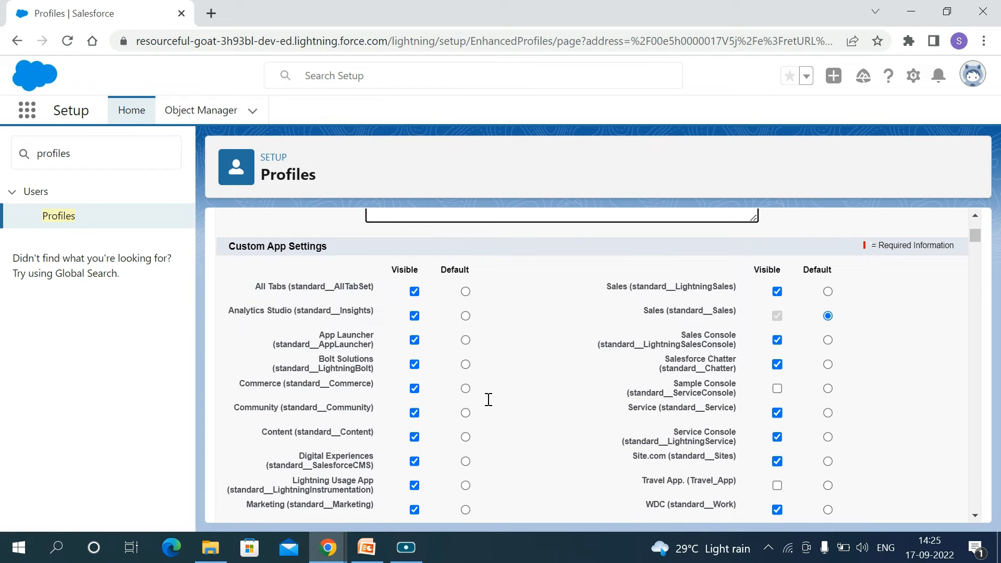
scroll(488, 399, "down", 2)
scroll(489, 400, "up", 1)
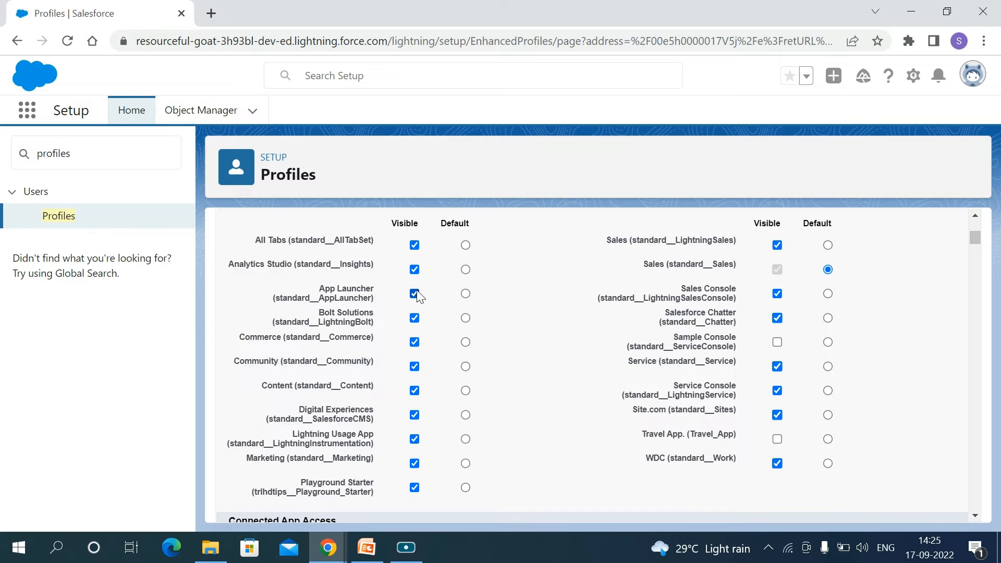
left_click(416, 294)
Set the Batch Jobs tab to Default Off in the profile's standard tab settings
scroll(513, 377, "down", 5)
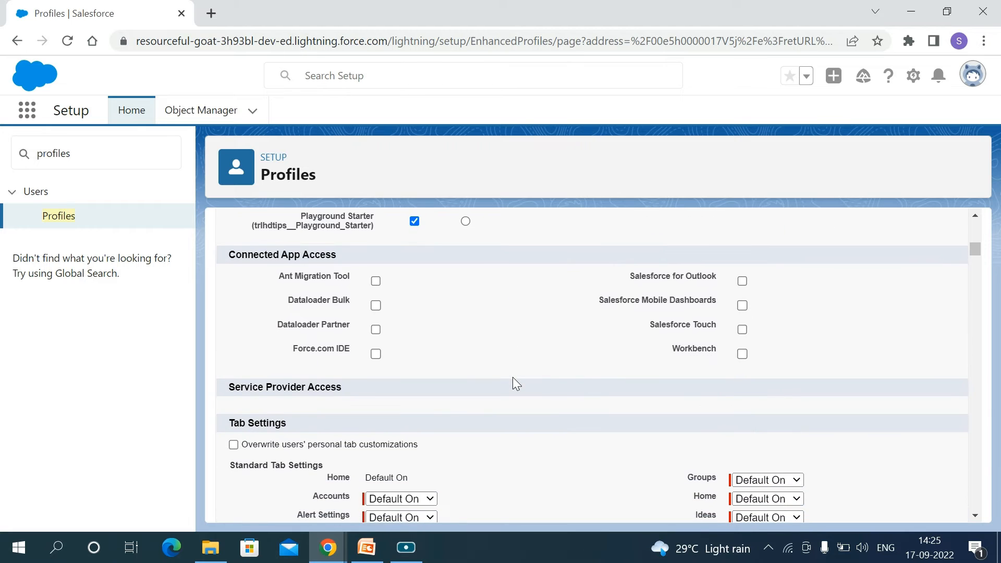
scroll(513, 377, "down", 8)
scroll(513, 378, "down", 4)
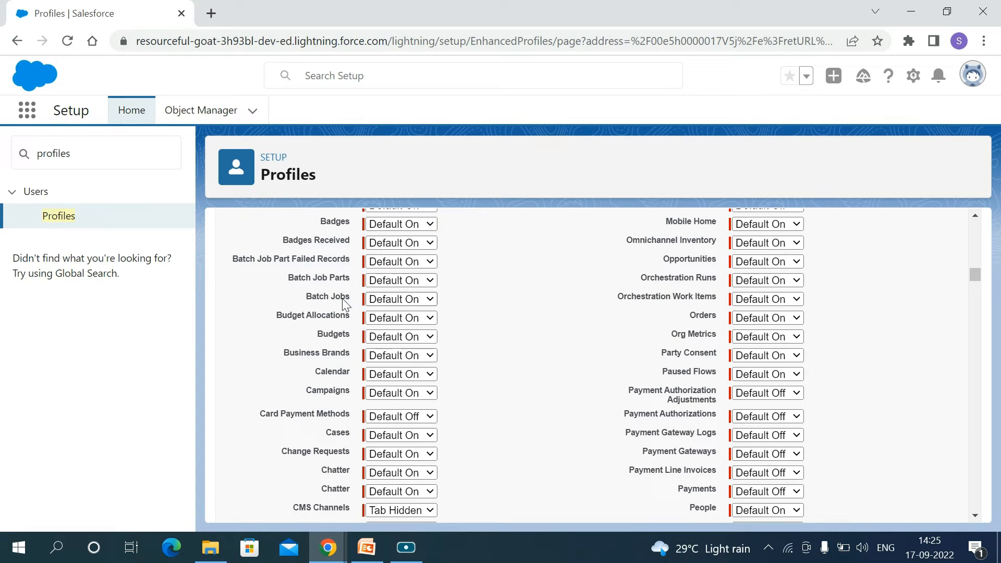
left_click(429, 299)
left_click(417, 323)
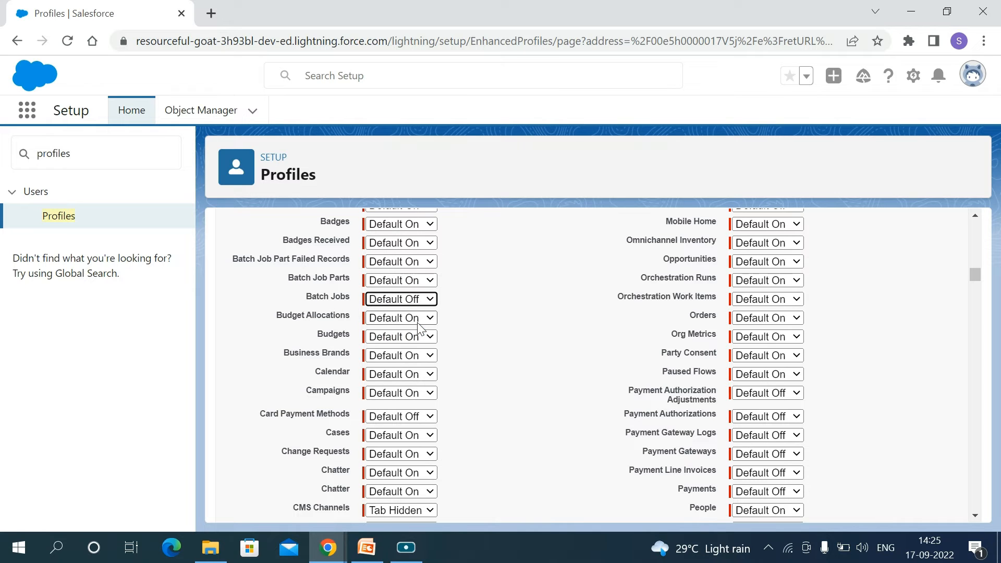
Examine the profile's custom tab settings, administrative permissions, standard object permissions, session settings and password policies
scroll(503, 353, "down", 20)
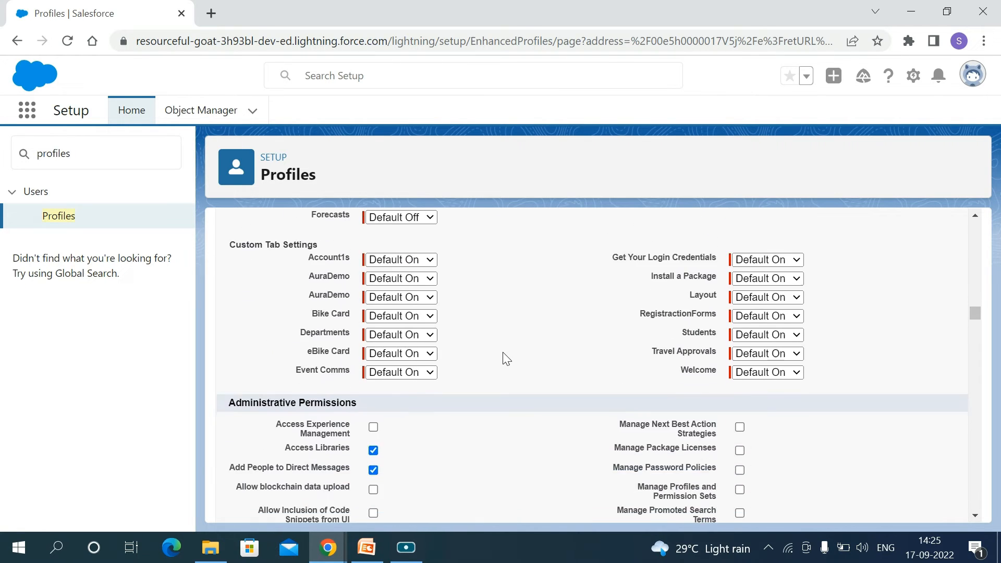
scroll(504, 354, "down", 20)
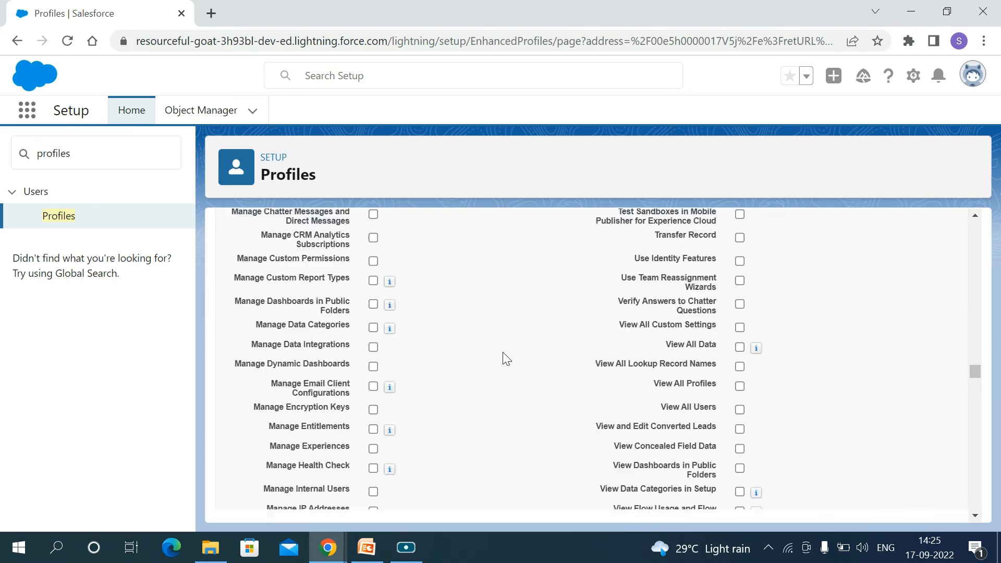
scroll(505, 357, "down", 20)
scroll(504, 354, "up", 6)
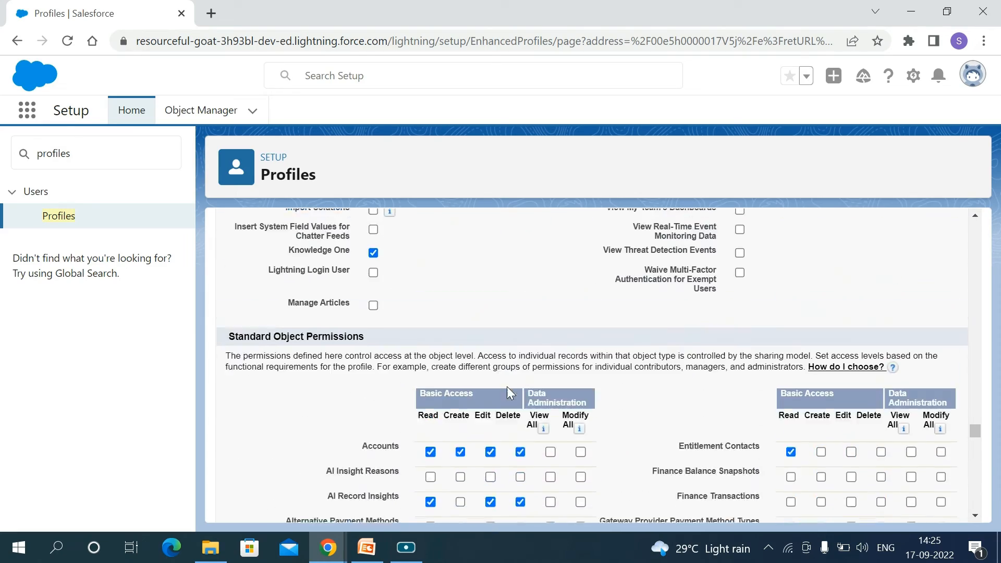
scroll(507, 387, "down", 4)
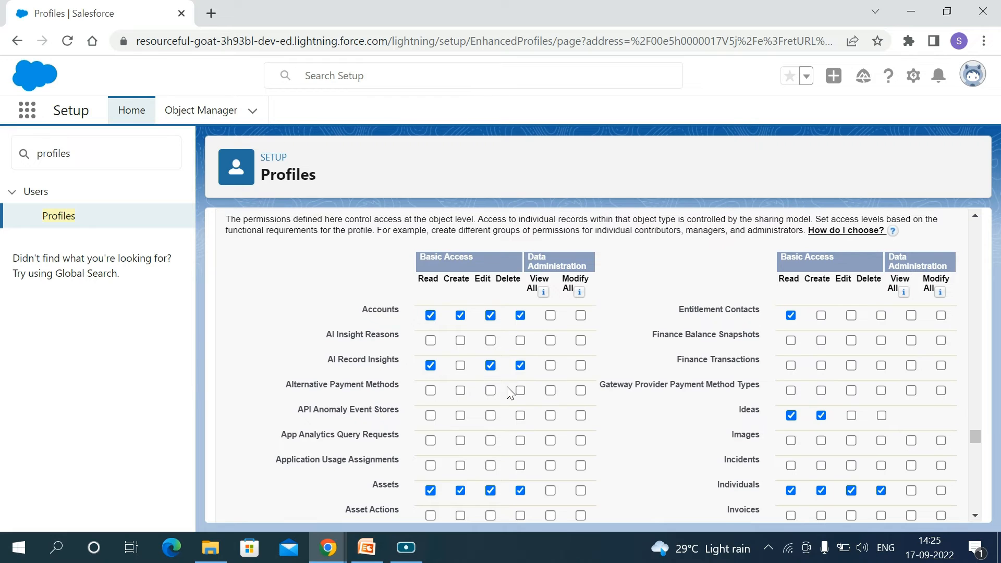
scroll(507, 387, "up", 1)
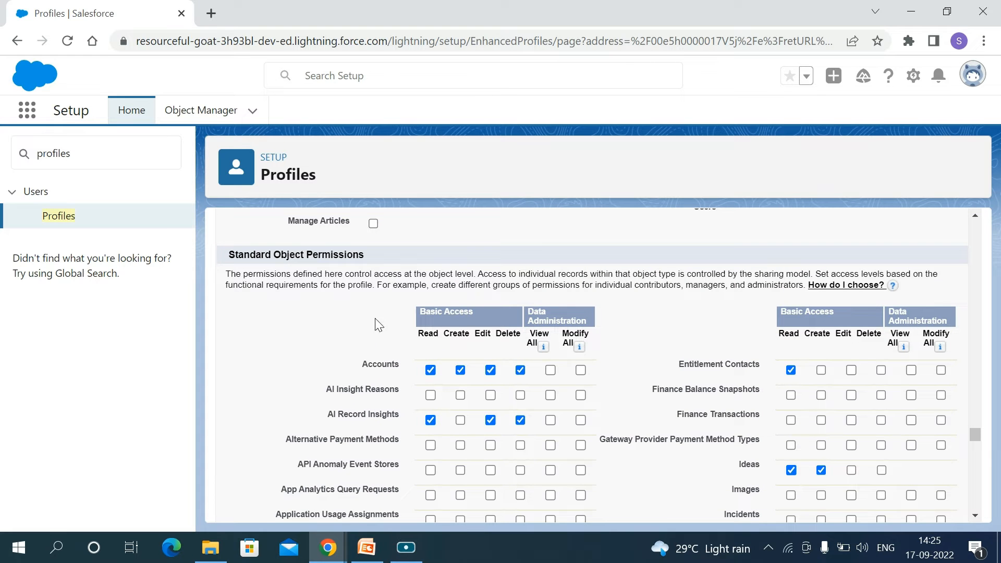
scroll(474, 396, "down", 3)
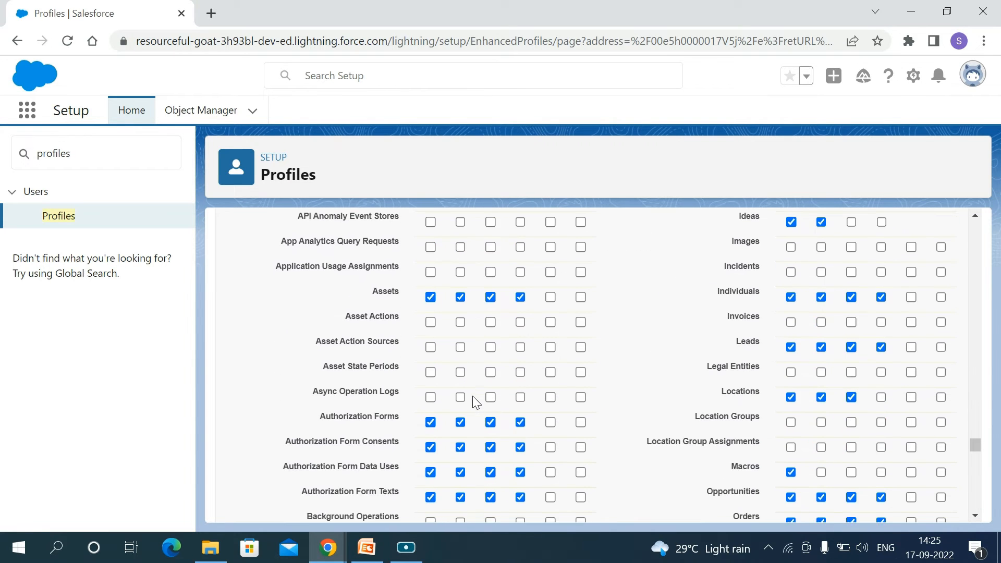
scroll(472, 395, "up", 2)
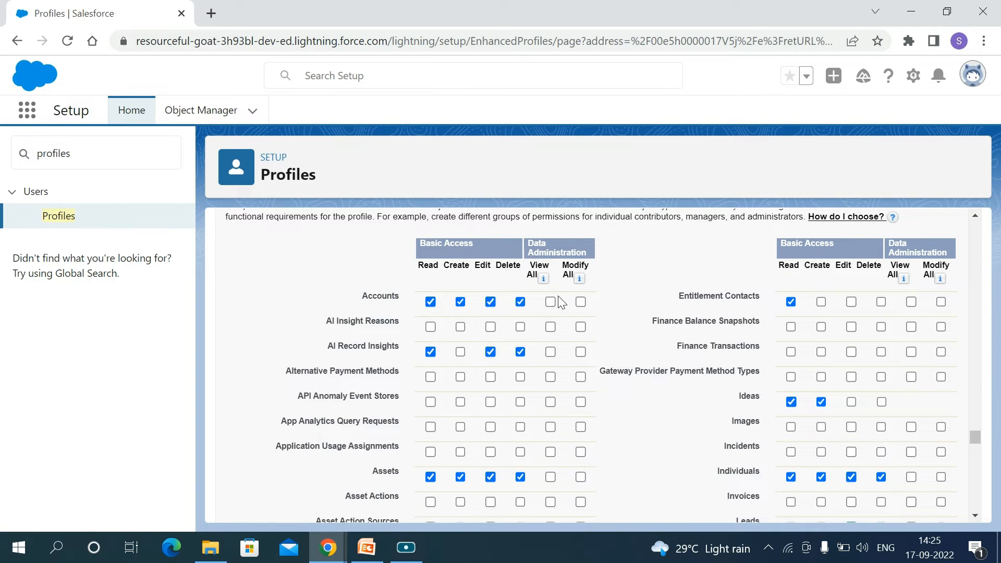
scroll(527, 385, "down", 20)
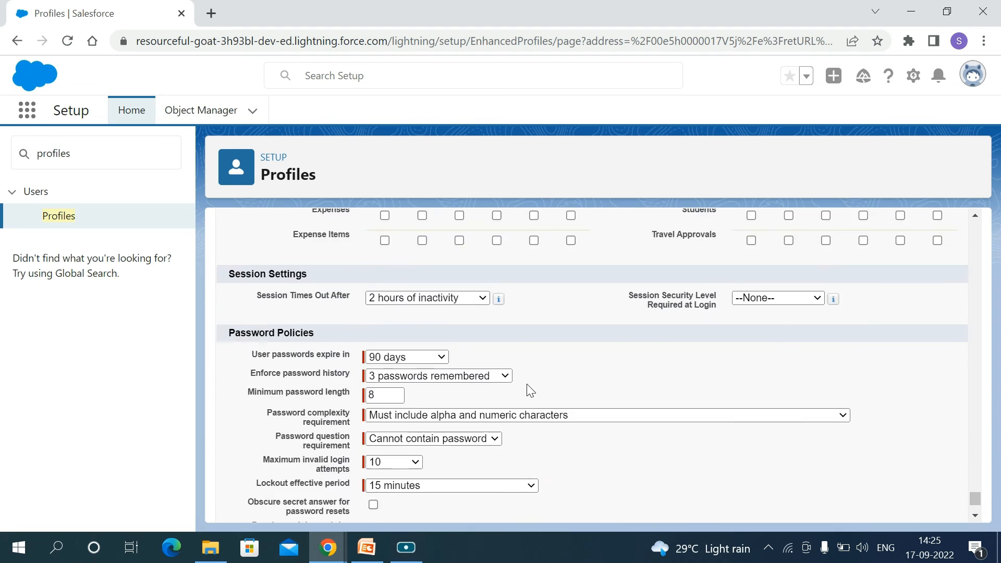
Grant Read access to the Account1s custom object and save the Employee Profile
scroll(529, 390, "up", 20)
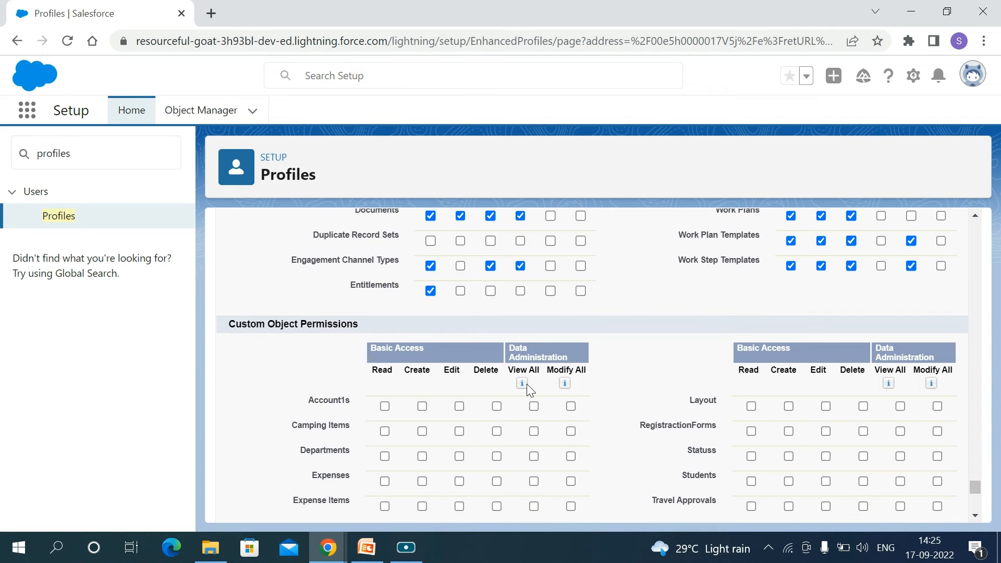
left_click(385, 407)
scroll(493, 438, "down", 15)
left_click(462, 502)
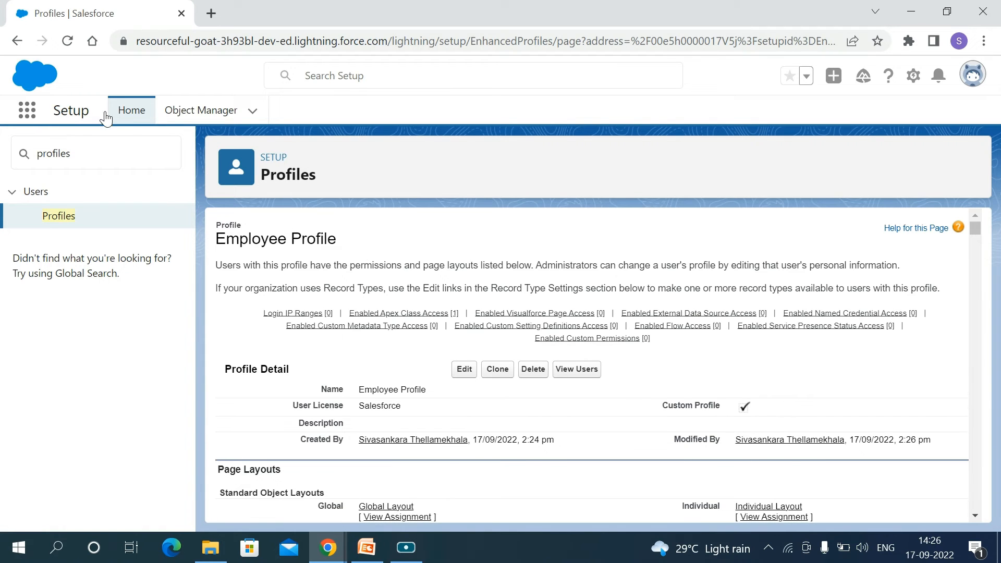
Return to the profiles list and start another new profile based on Employee Profile
left_click(66, 216)
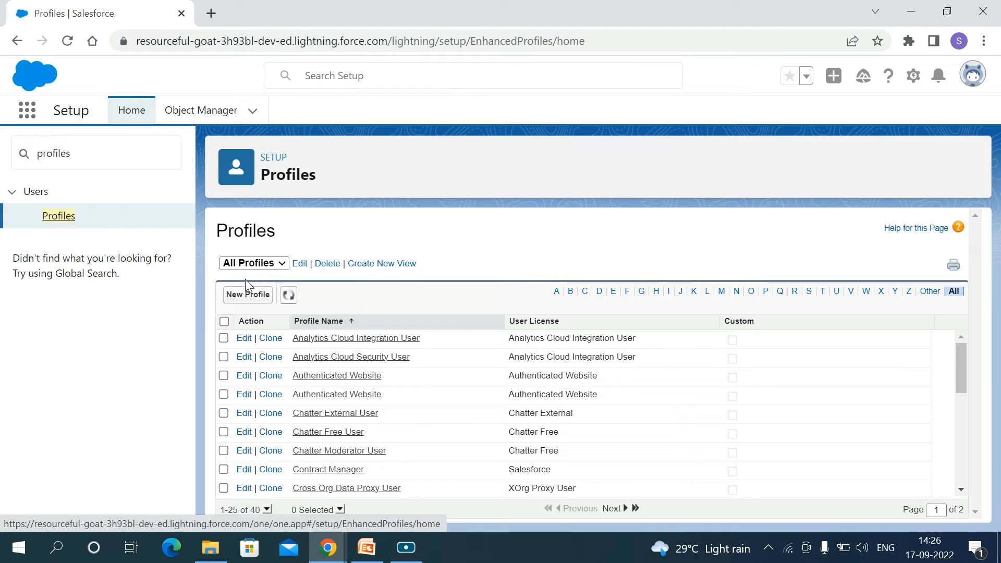
left_click(247, 295)
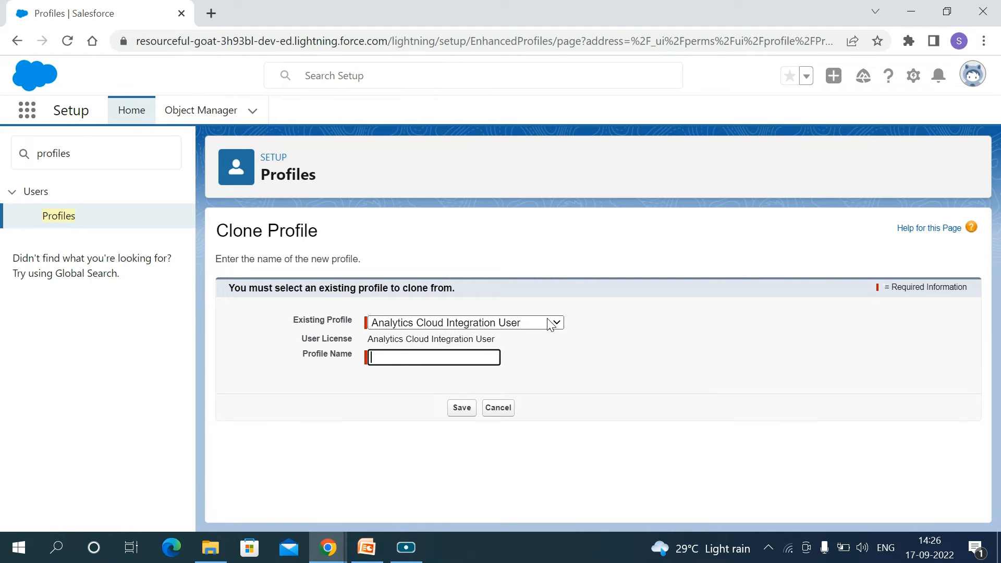
left_click(549, 321)
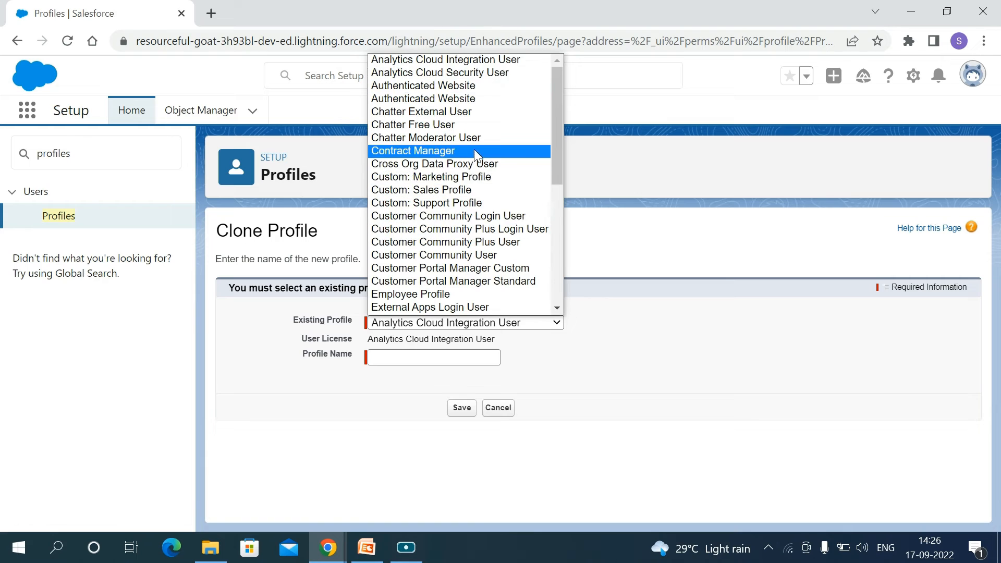
scroll(476, 243, "down", 3)
scroll(476, 243, "up", 1)
left_click(437, 183)
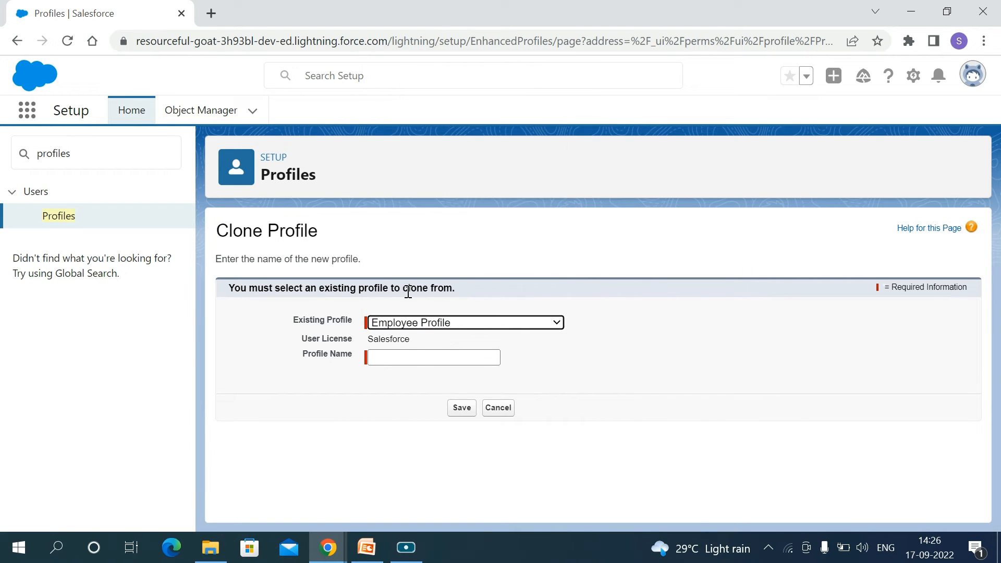
Name the second cloned profile Manger Profile and save it
left_click(387, 357)
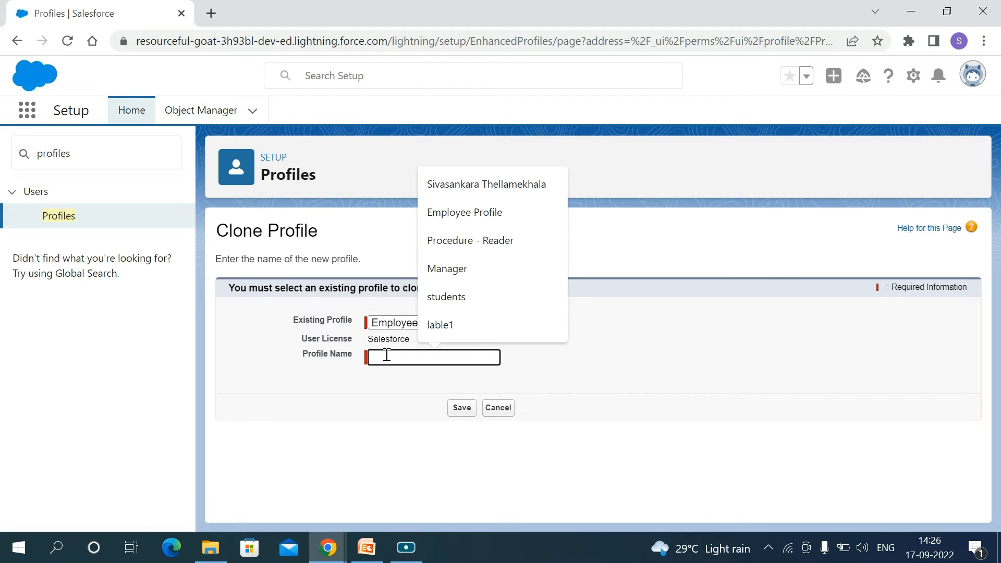
type("Manger Profile")
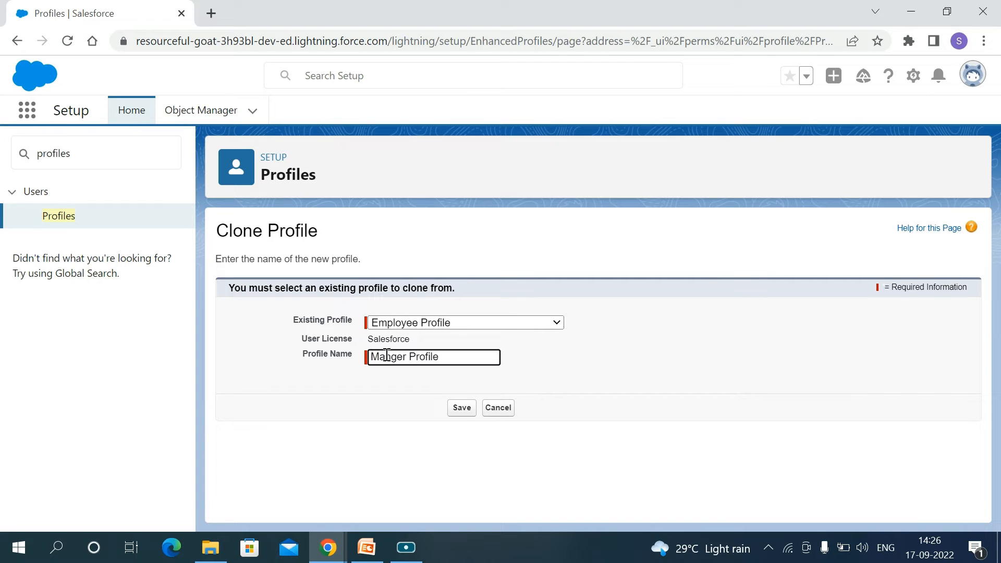
left_click(463, 417)
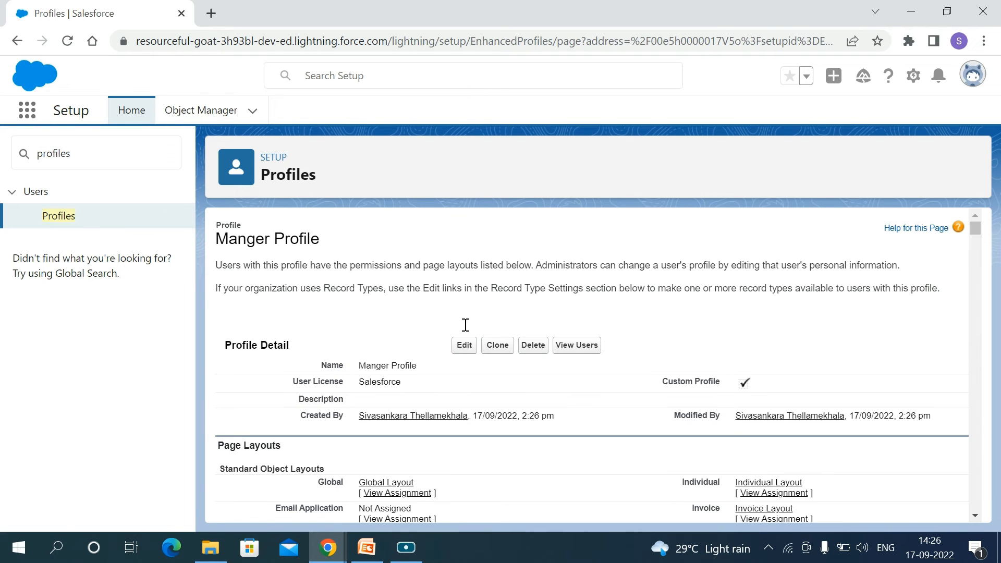
Edit the Manger Profile to grant Create and Edit access on the Account1s custom object, and save it
left_click(464, 369)
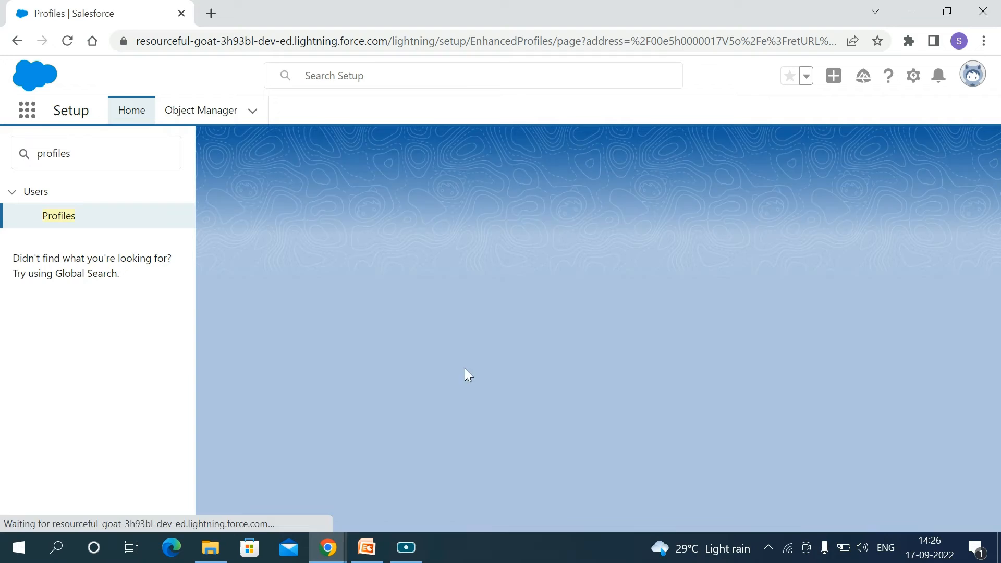
scroll(466, 434, "down", 15)
scroll(462, 427, "down", 20)
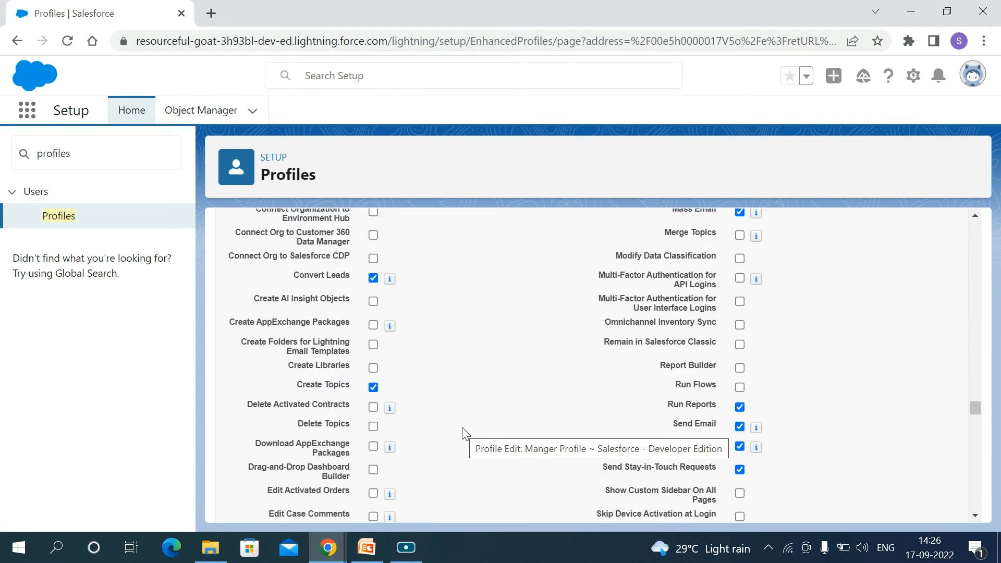
scroll(462, 427, "up", 3)
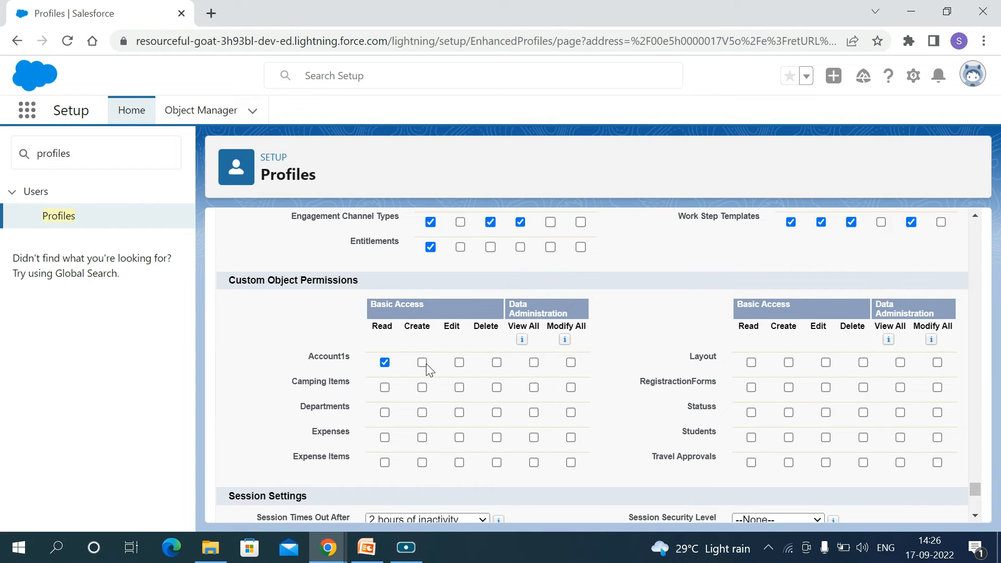
left_click(423, 363)
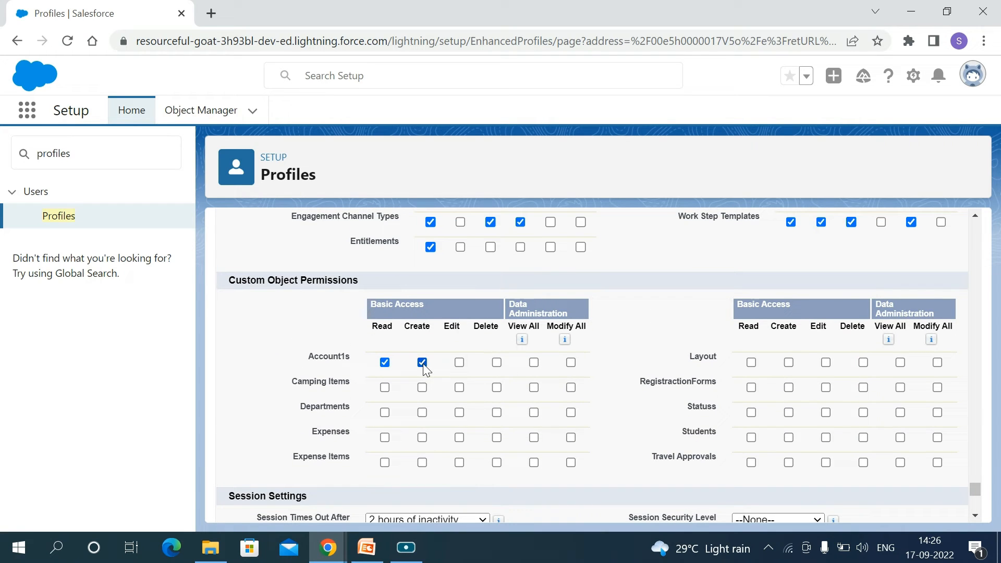
left_click(460, 363)
scroll(556, 424, "down", 10)
left_click(458, 501)
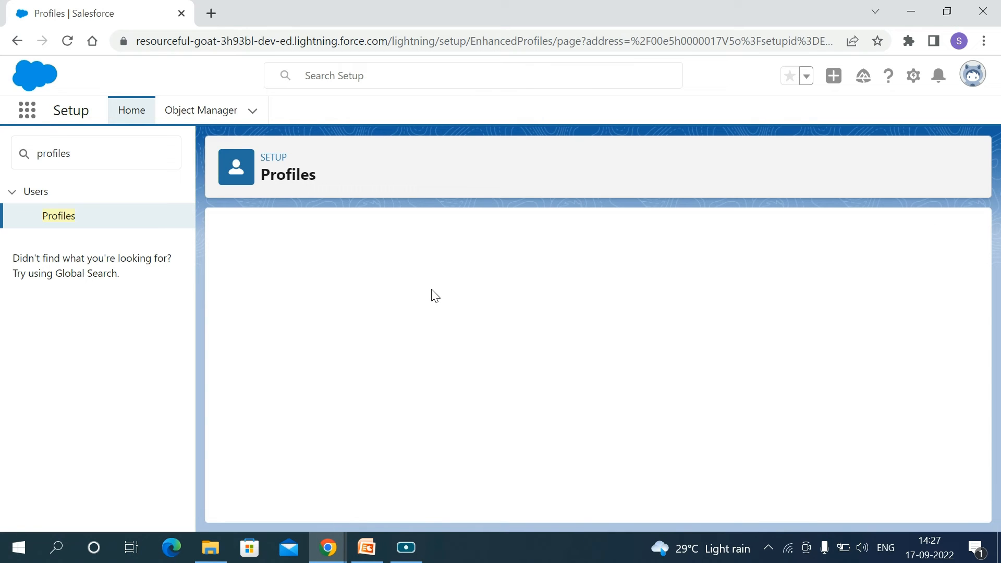
Search the setup options for user and open the Users list
left_click(74, 158)
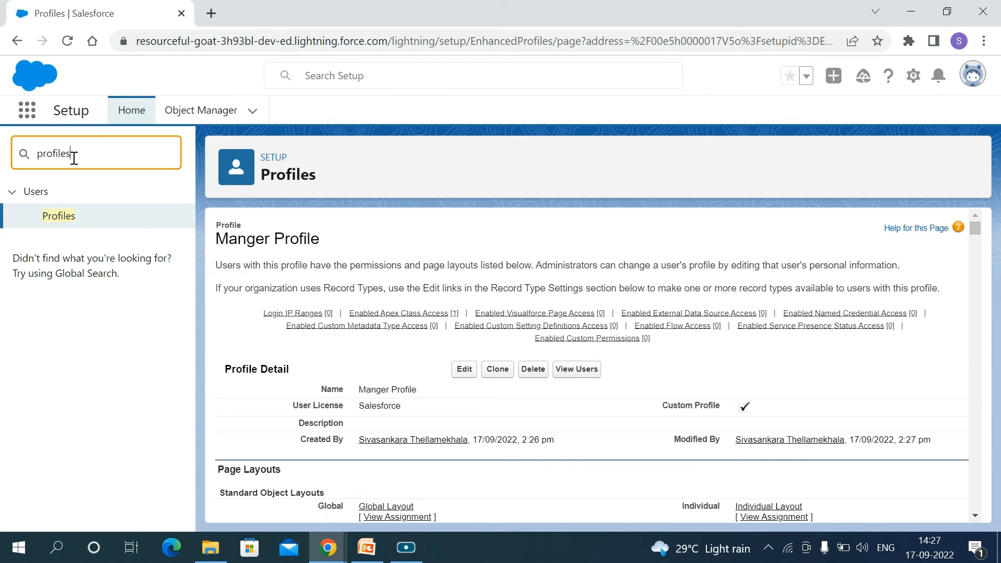
key("BackSpace")
key("BackSpace")
key("BackSpace")
key("BackSpace")
key("BackSpace")
key("BackSpace")
key("BackSpace")
key("BackSpace")
type("us")
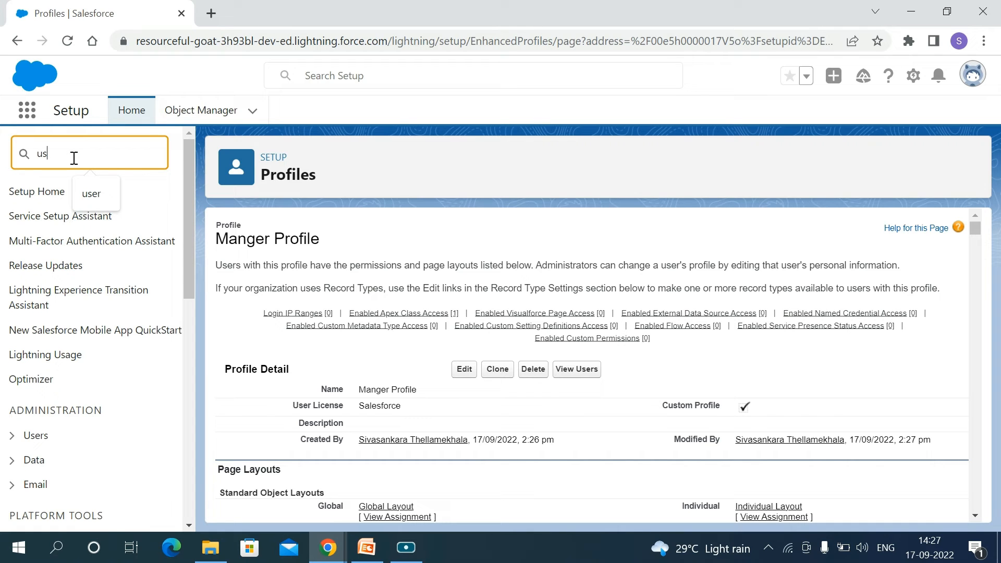
left_click(96, 186)
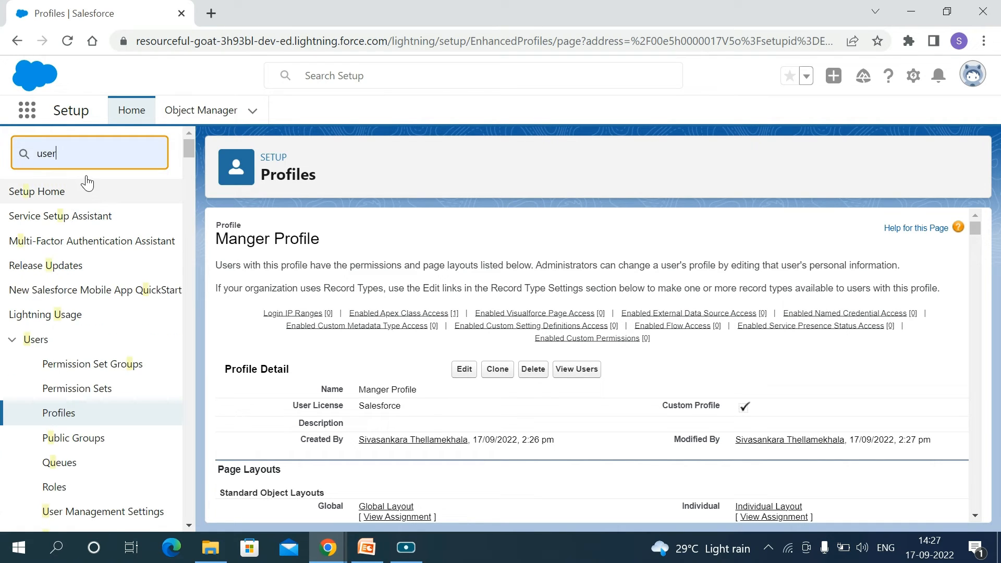
scroll(67, 355, "down", 5)
scroll(63, 251, "up", 2)
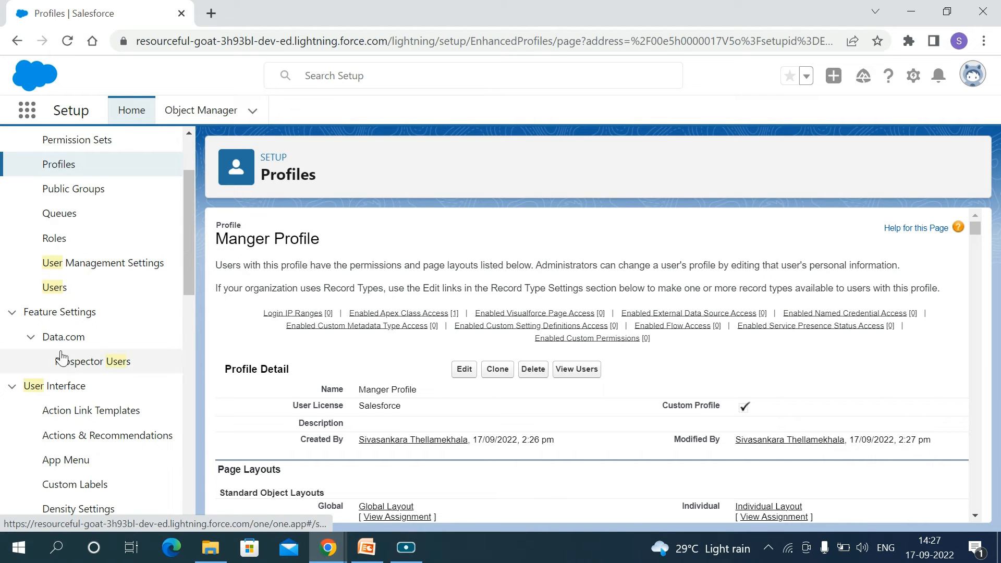
left_click(55, 287)
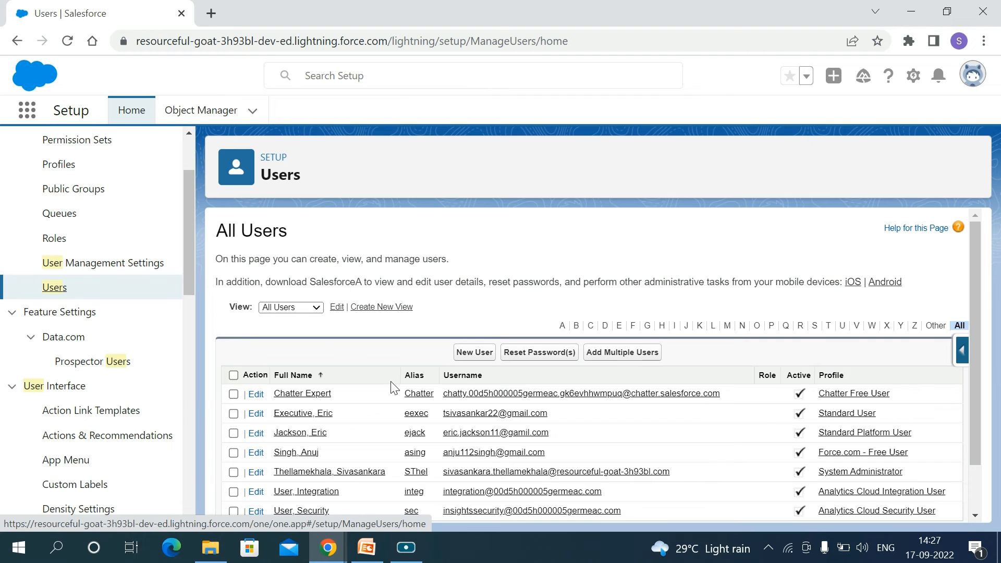
Assign Employee Profile to the user who has the Standard User profile and save the user record
scroll(391, 384, "down", 1)
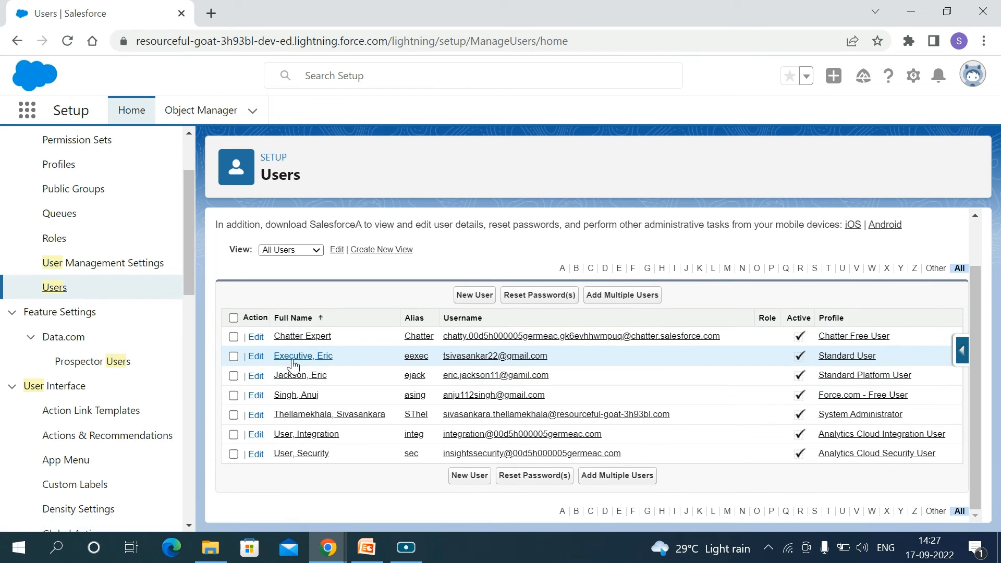
left_click(257, 357)
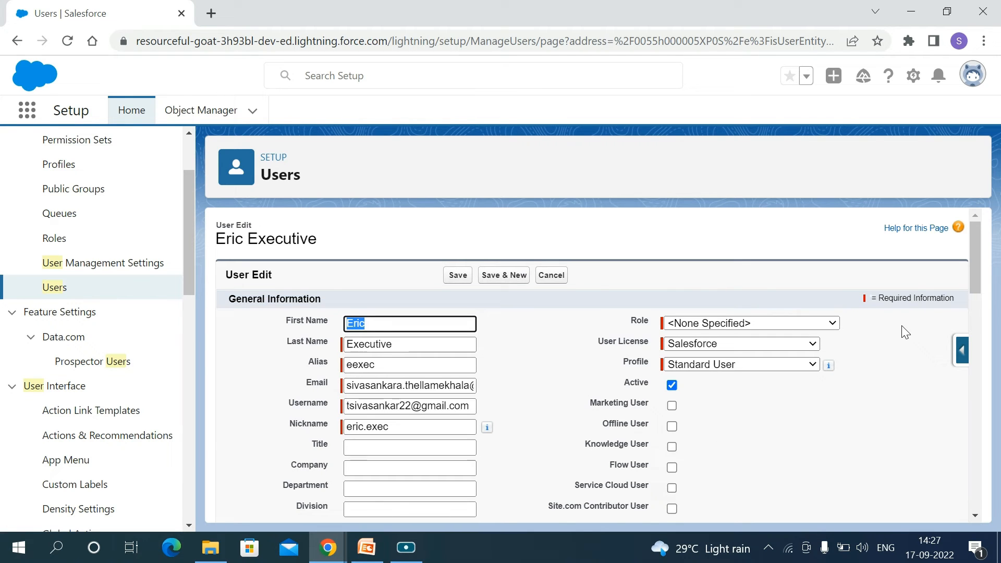
scroll(861, 380, "down", 1)
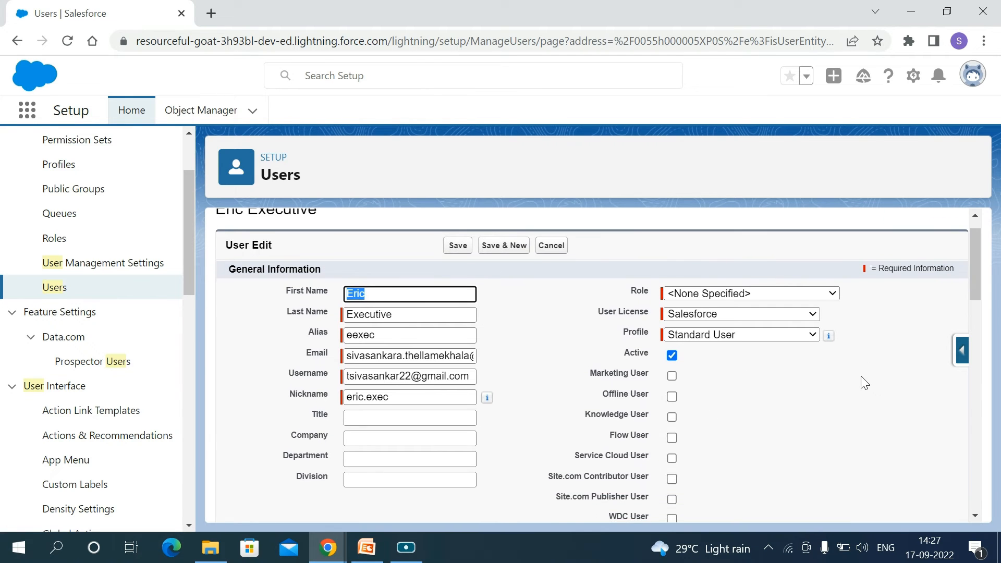
left_click(816, 337)
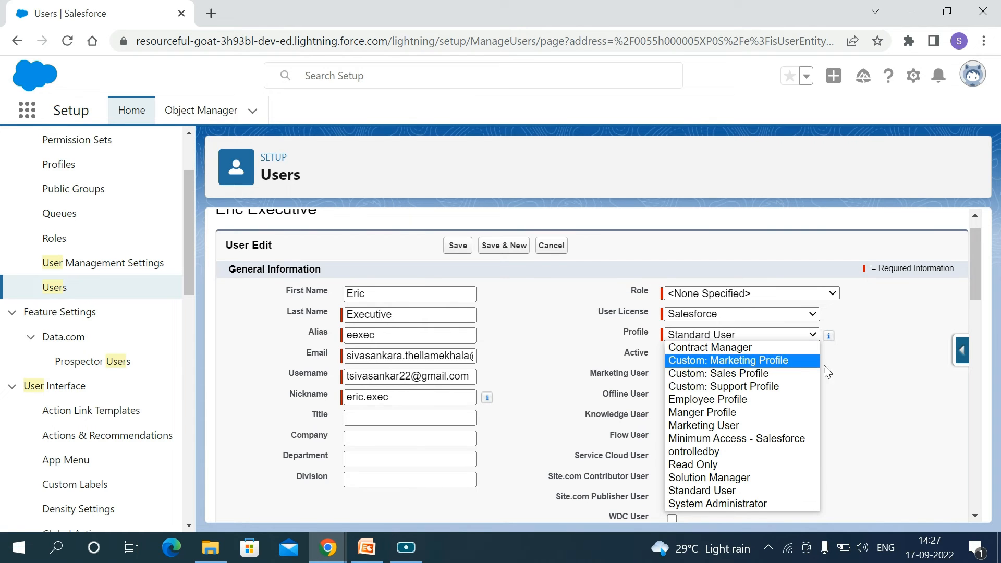
left_click(733, 405)
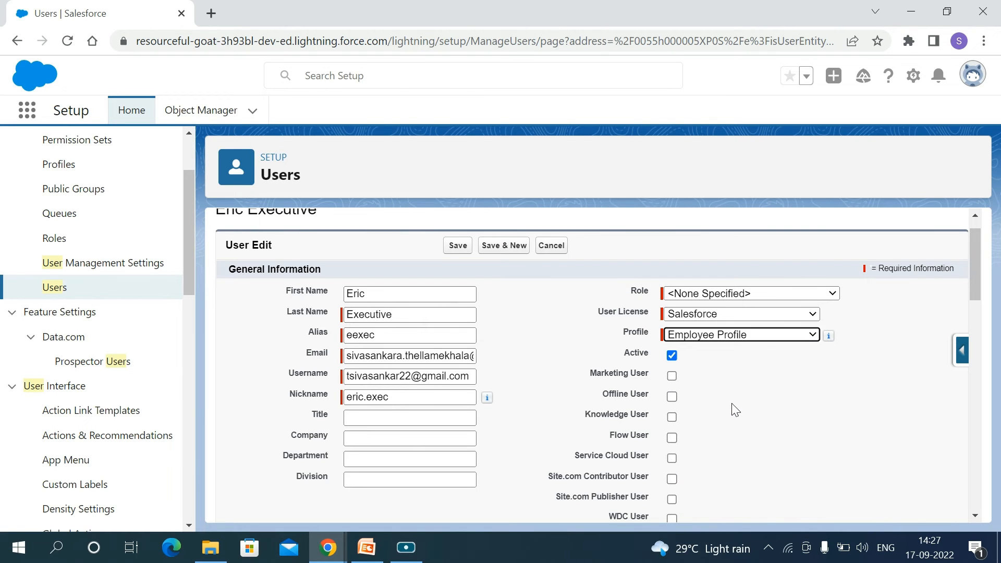
scroll(778, 422, "down", 10)
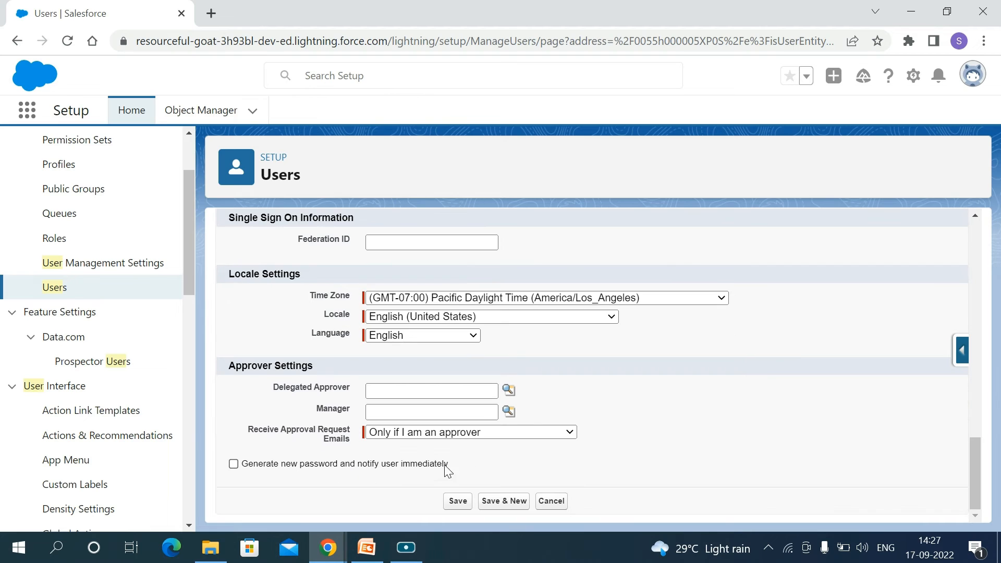
left_click(459, 501)
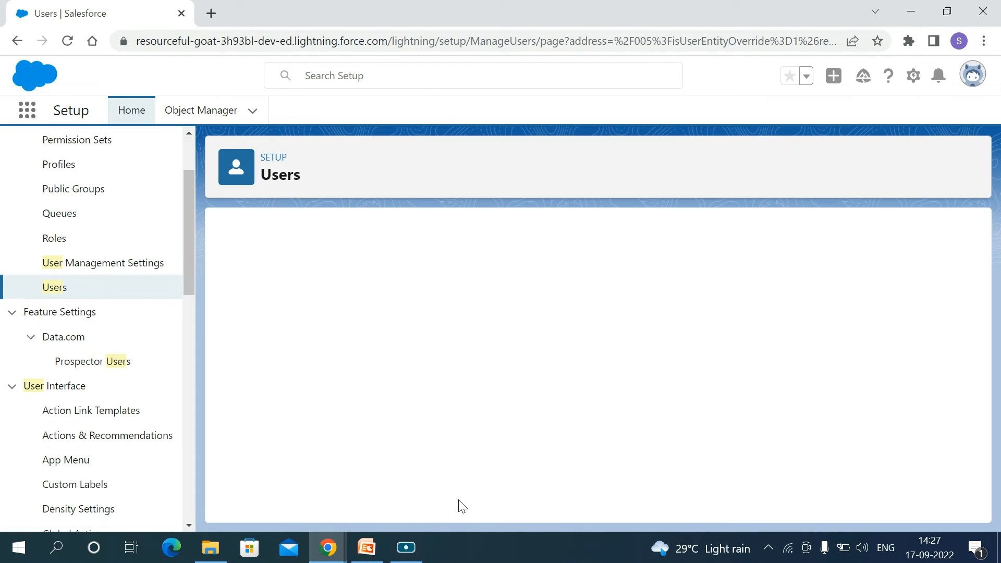
Reopen the record of the user with Employee Profile, review the profile choices, and save with Employee Profile selected
scroll(386, 425, "down", 1)
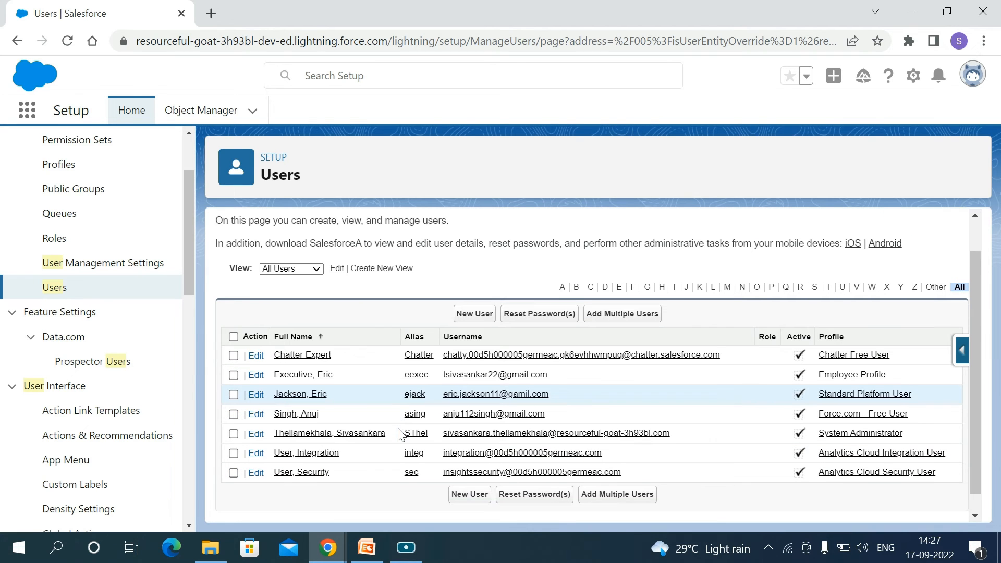
scroll(340, 387, "up", 1)
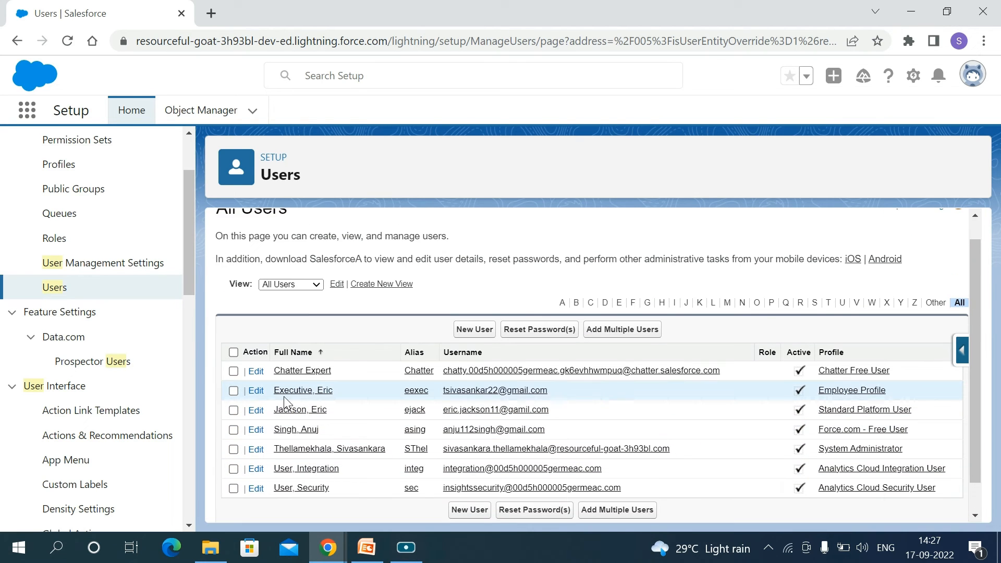
left_click(256, 391)
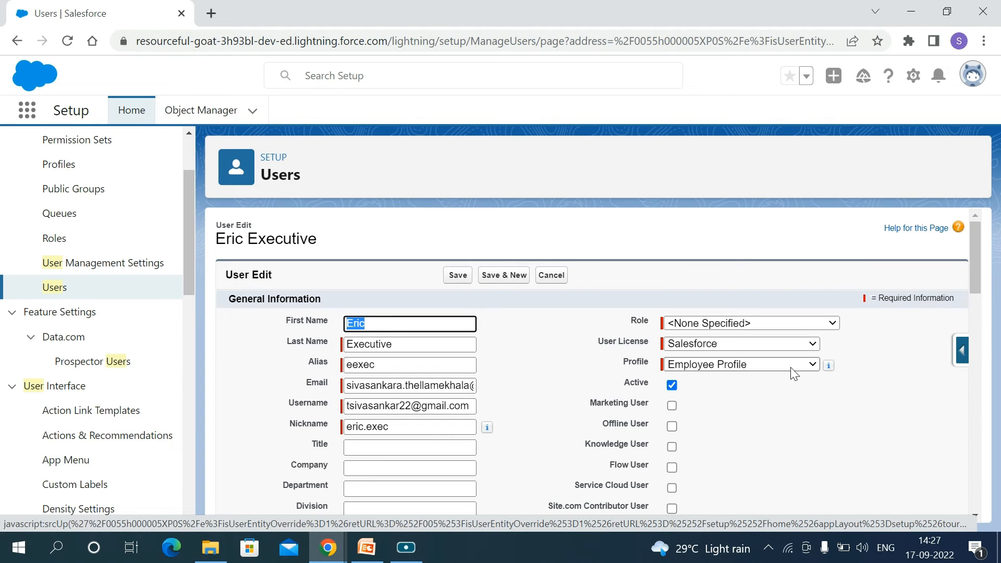
left_click(793, 367)
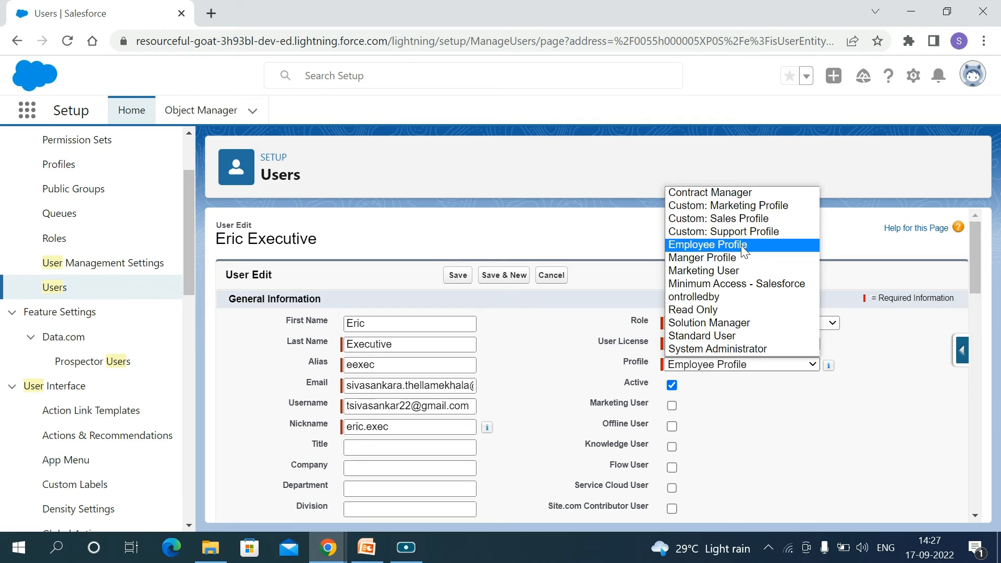
left_click(750, 405)
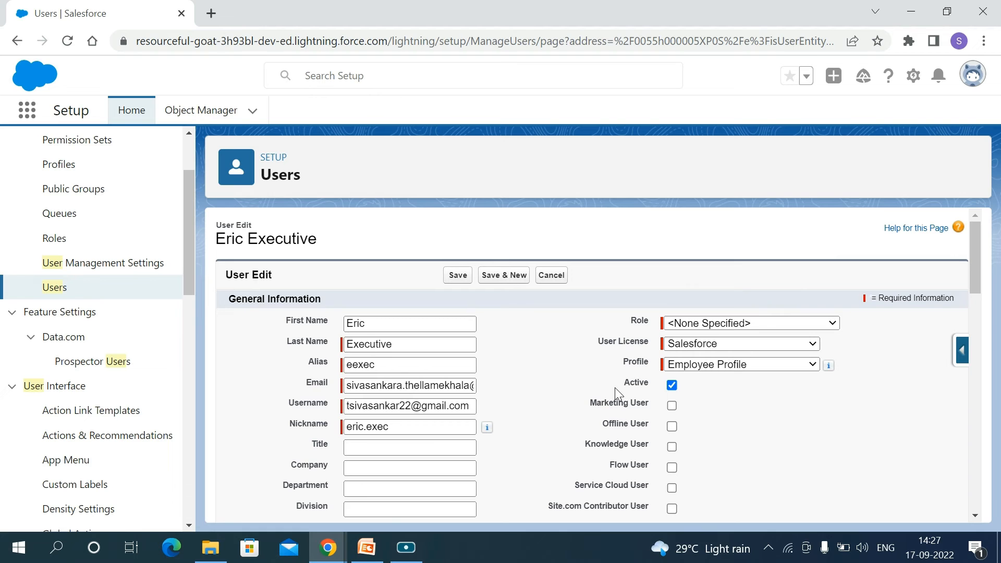
left_click(787, 367)
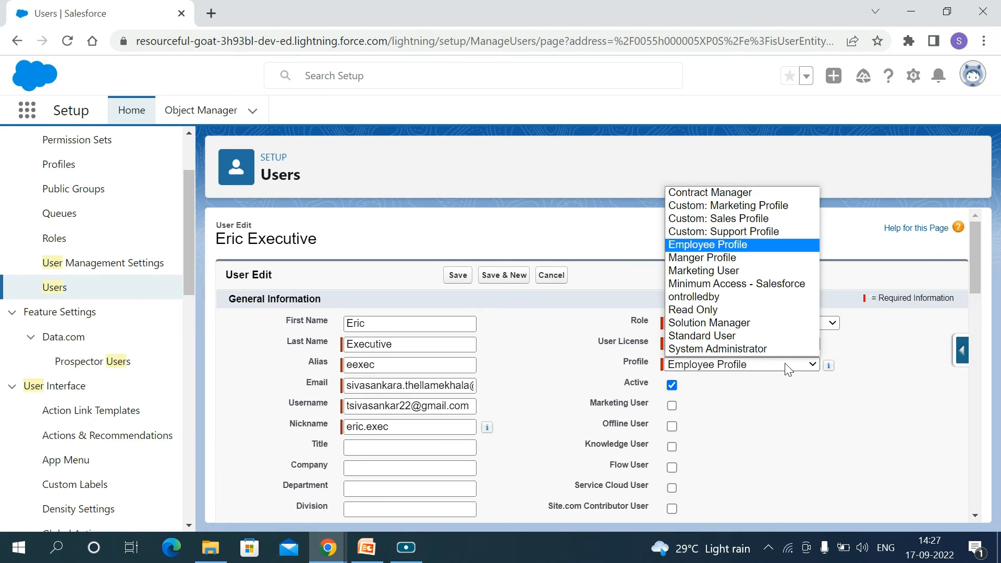
left_click(742, 245)
scroll(448, 516, "down", 20)
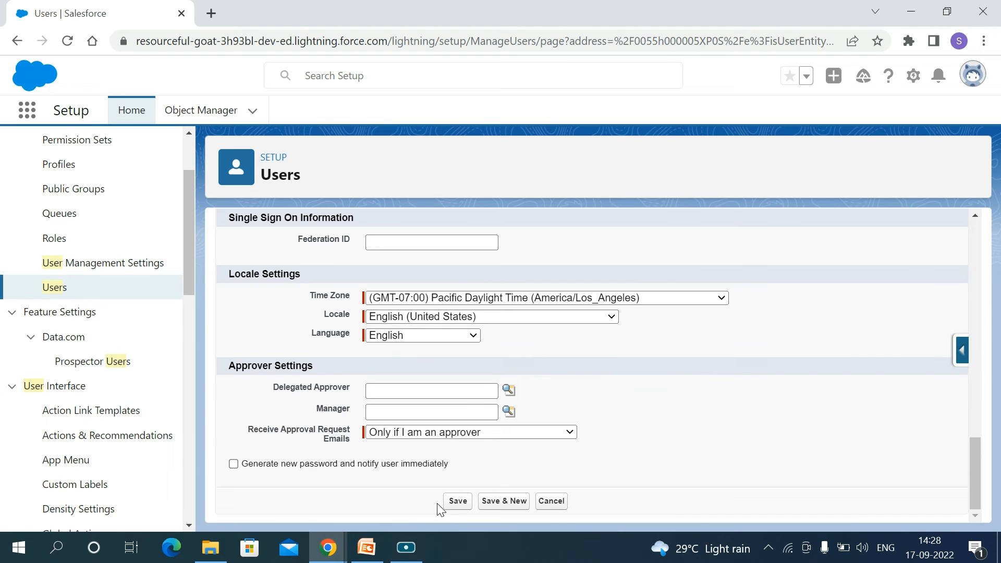
left_click(461, 501)
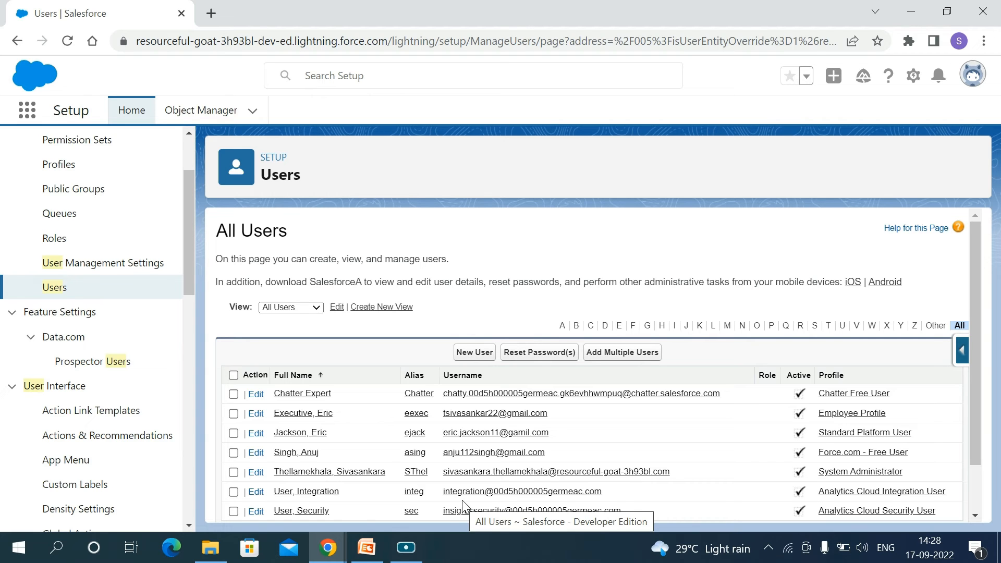
Look over the list of all users and go to the Permission Sets setup page
scroll(464, 505, "down", 1)
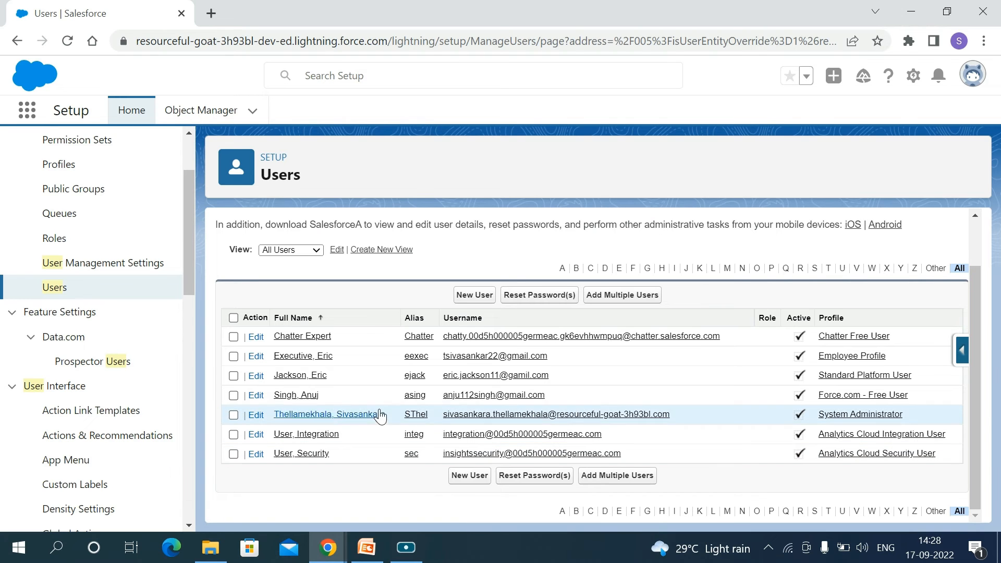
scroll(415, 399, "up", 2)
scroll(415, 399, "down", 2)
scroll(414, 397, "up", 2)
scroll(193, 271, "up", 4)
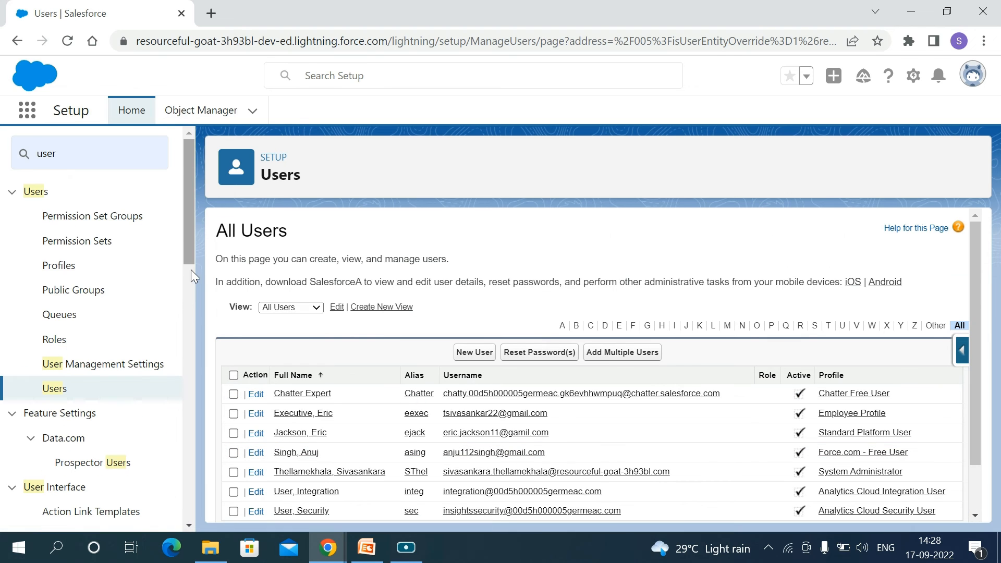
left_click(78, 243)
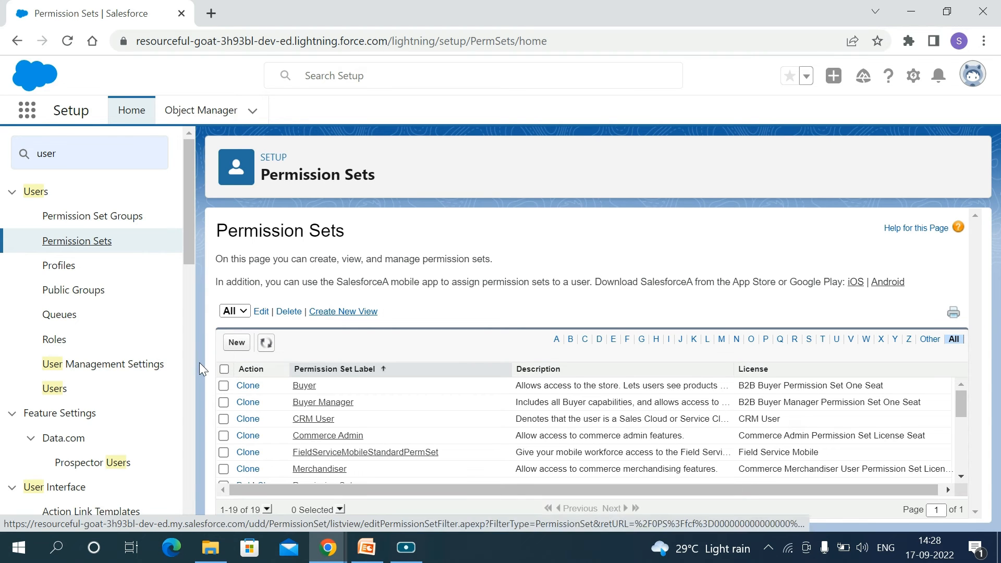
Create a permission set with the label and API name PermissionSetOfContact, keep its license at --None--, and save it
left_click(237, 342)
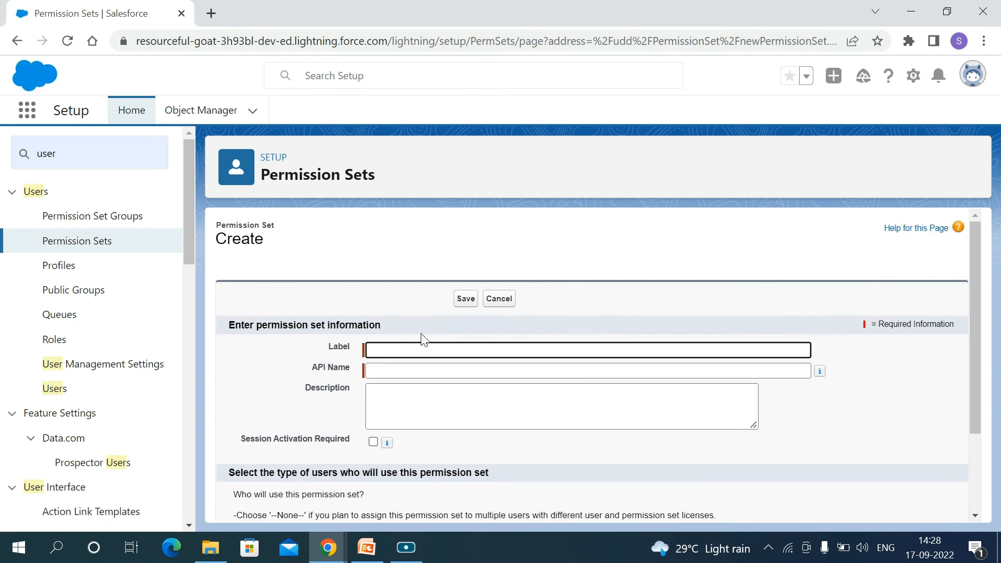
left_click(396, 352)
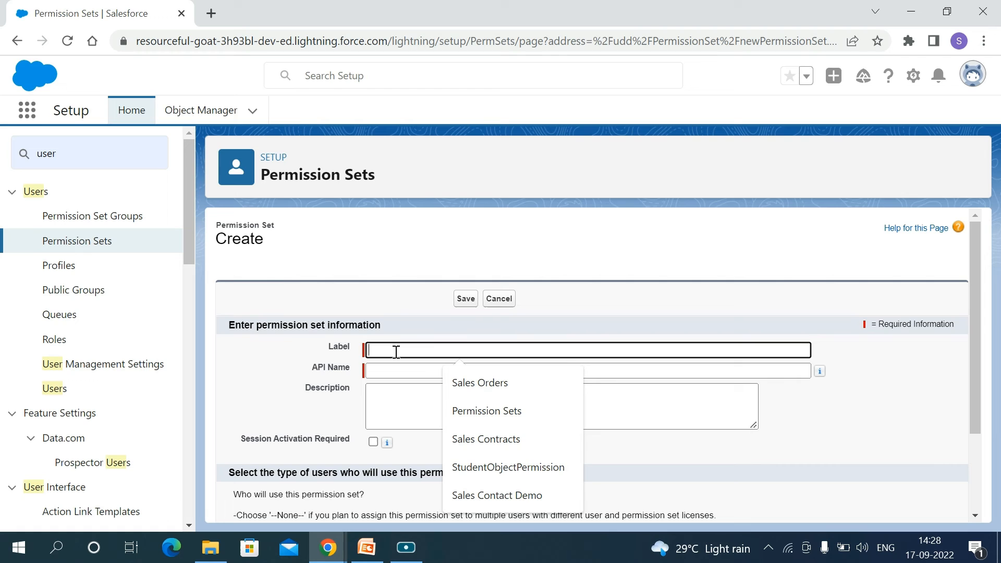
type("Perm")
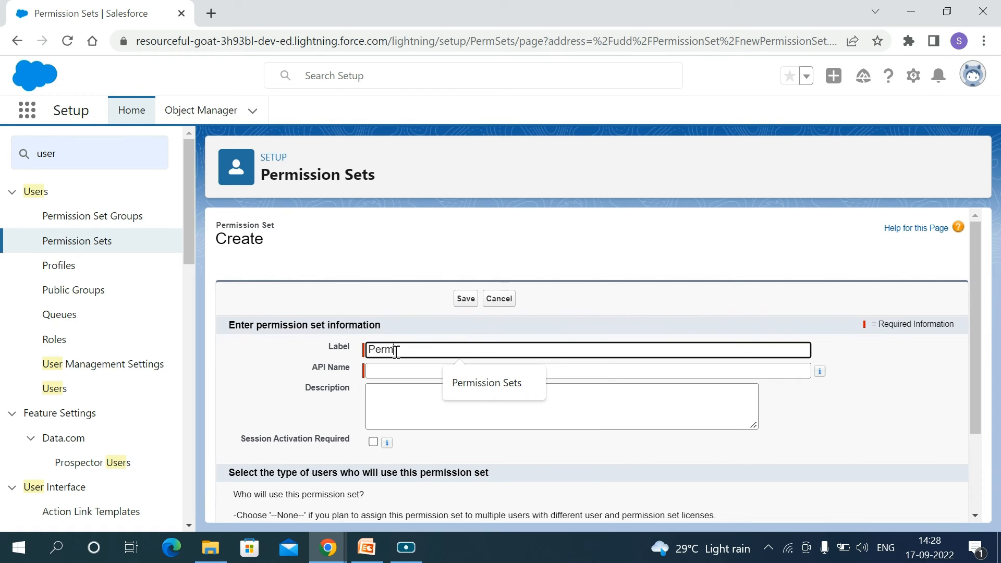
type("ission SetOf")
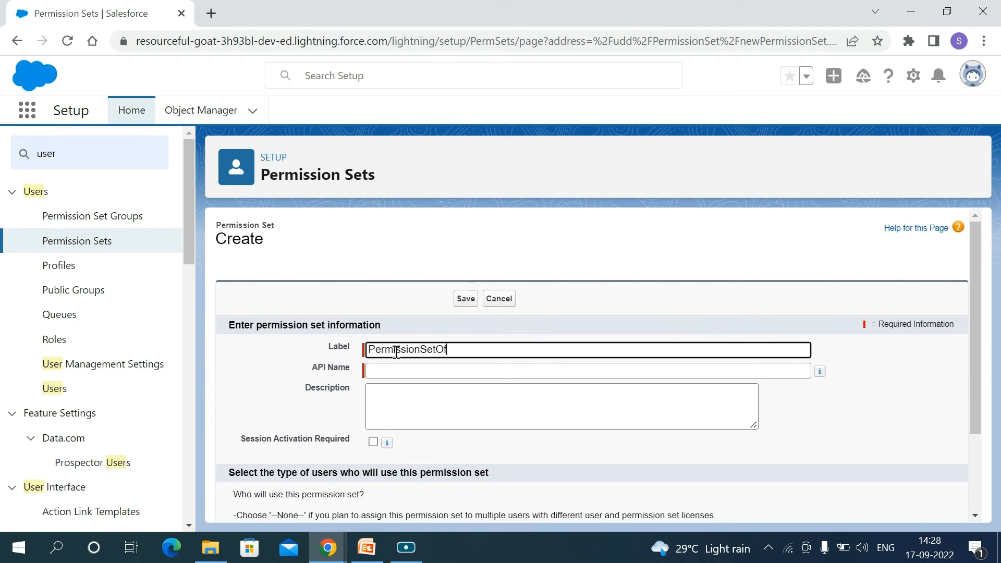
type("Contact")
left_click(374, 371)
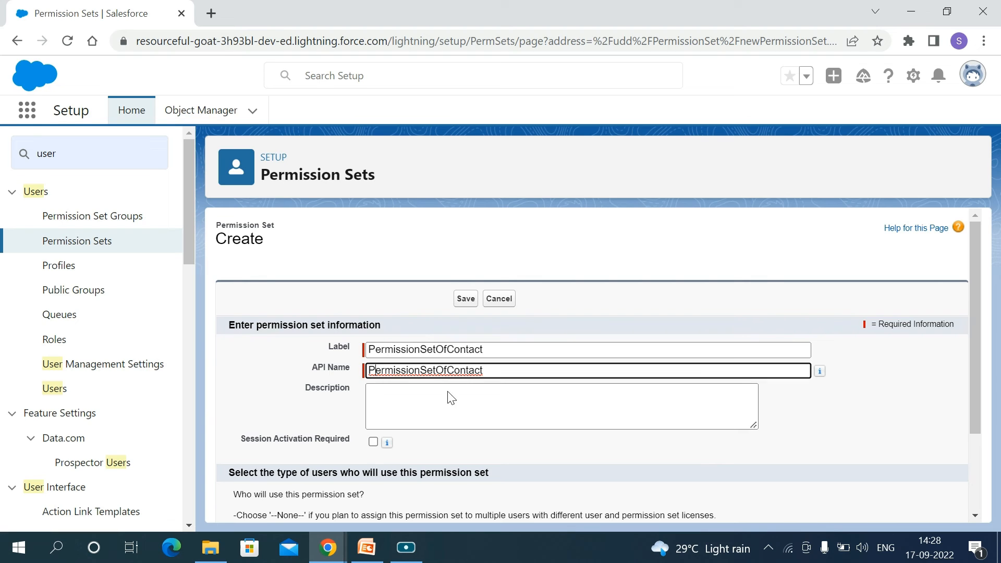
scroll(535, 421, "down", 3)
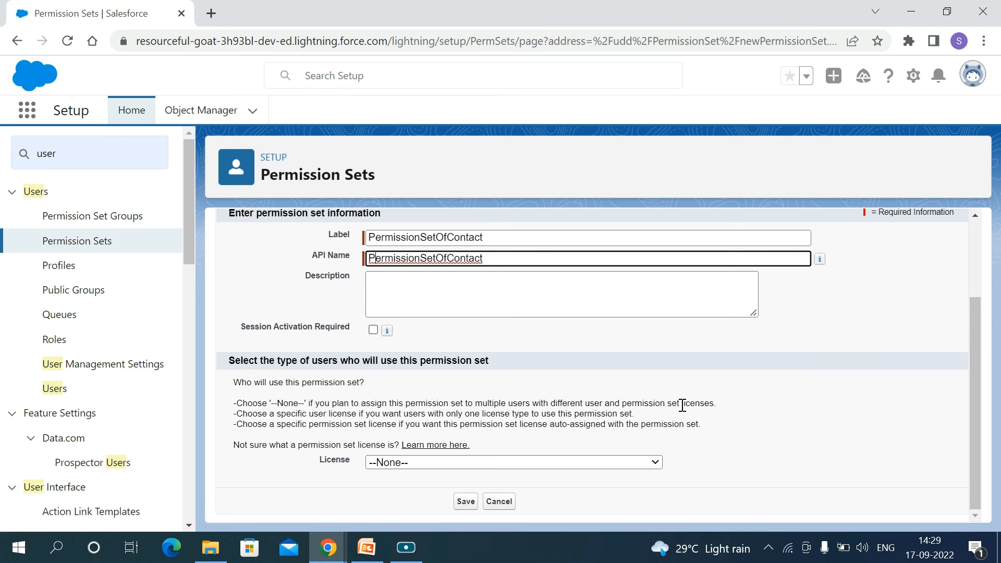
scroll(682, 406, "up", 3)
scroll(683, 406, "down", 3)
left_click(465, 502)
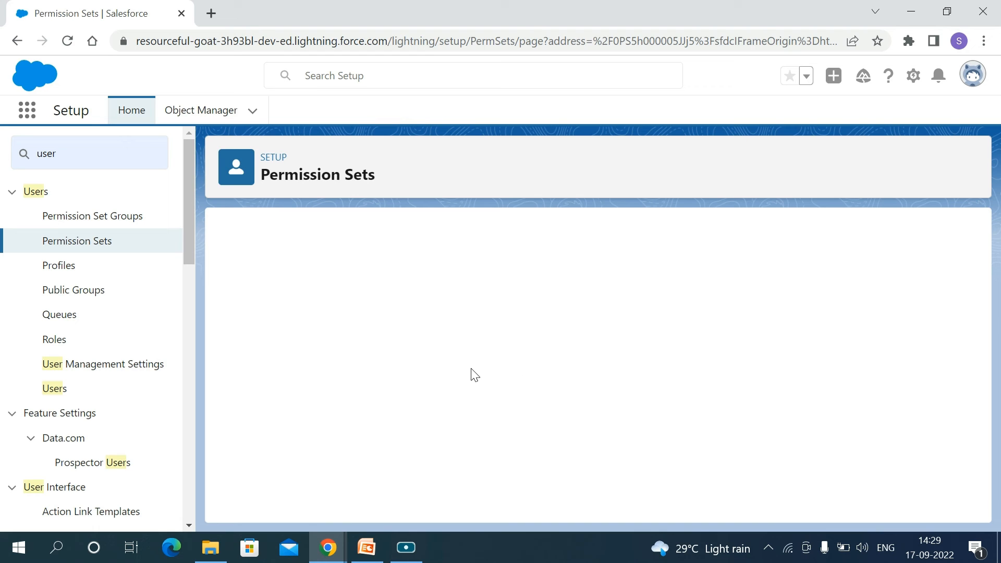
Look through the settings of PermissionSetOfContact and open the Account1s entry in its Object Settings
scroll(406, 408, "down", 4)
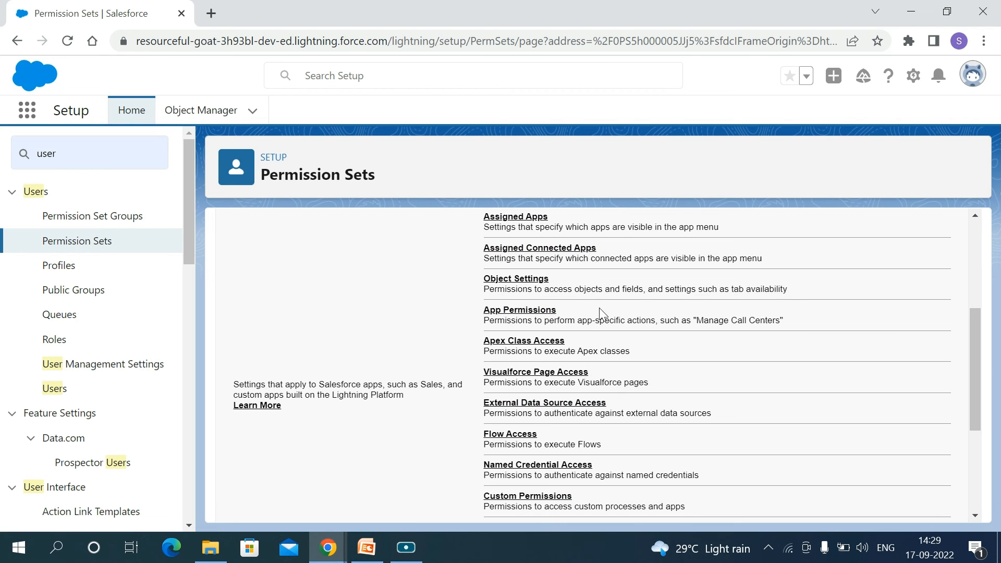
scroll(588, 411, "down", 2)
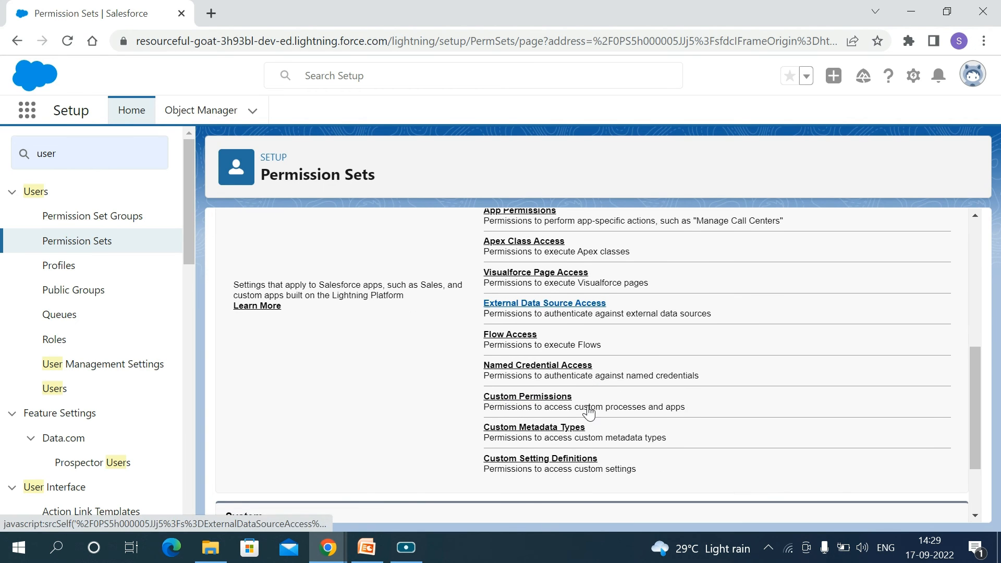
scroll(586, 438, "down", 2)
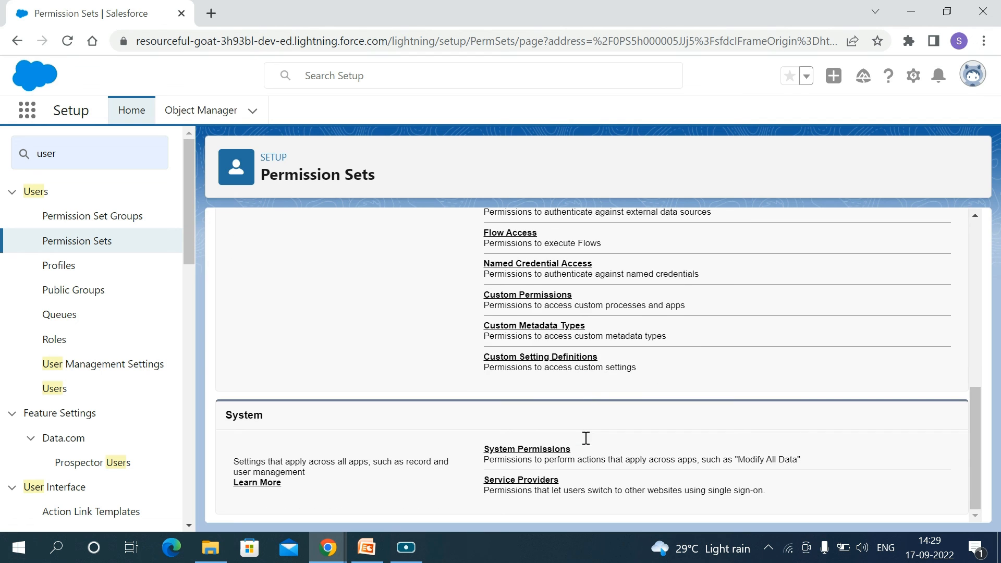
scroll(606, 351, "up", 4)
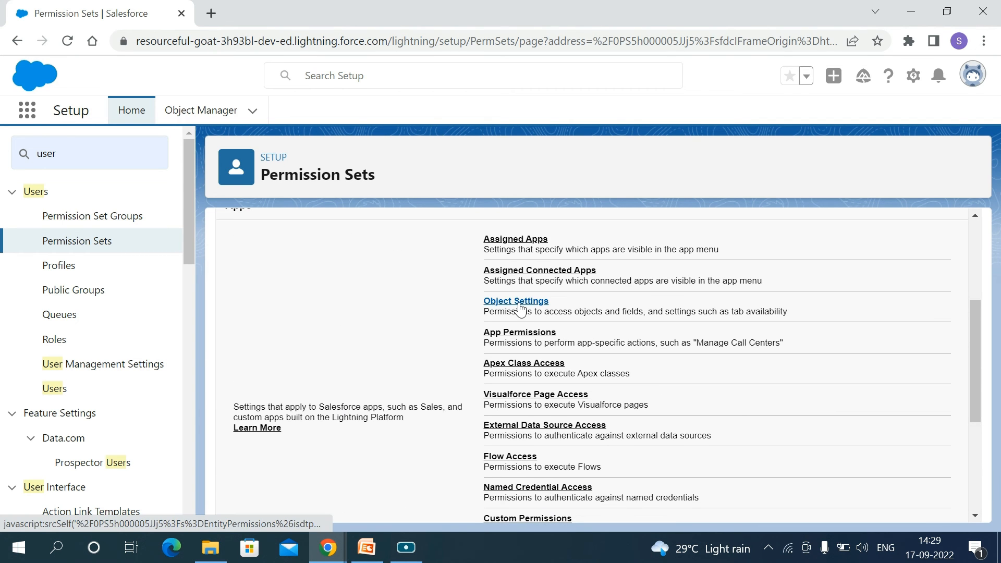
left_click(519, 308)
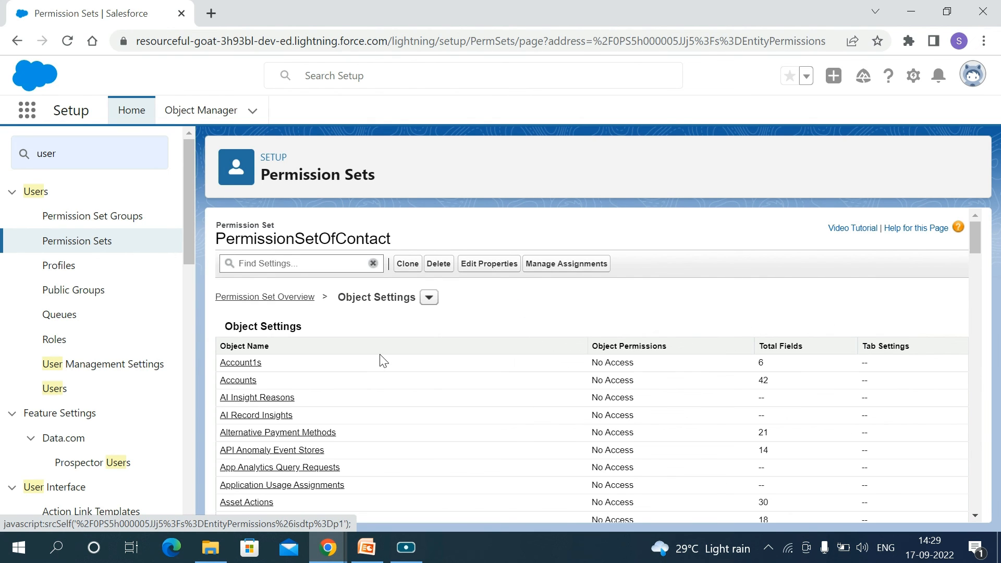
left_click(251, 368)
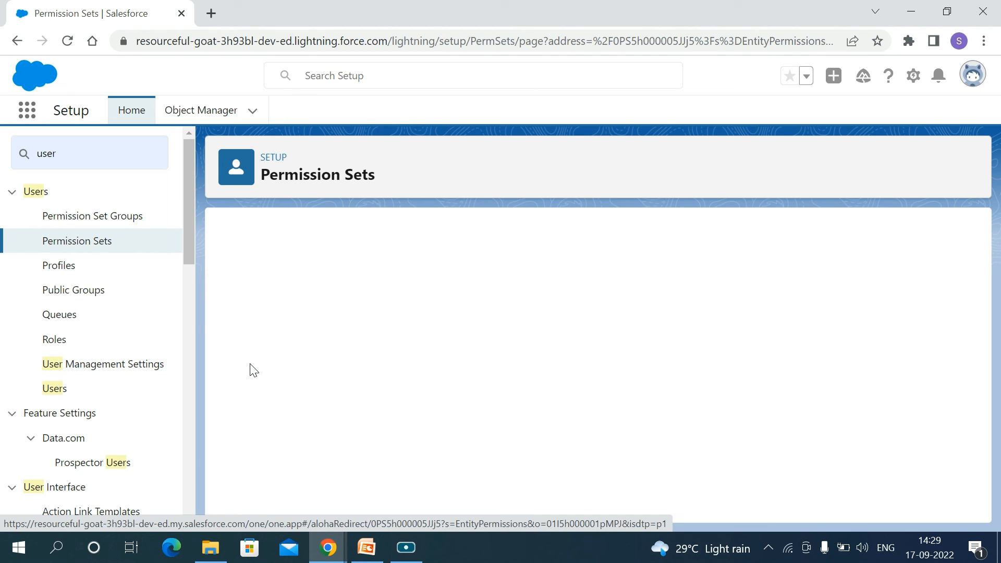
scroll(493, 387, "down", 1)
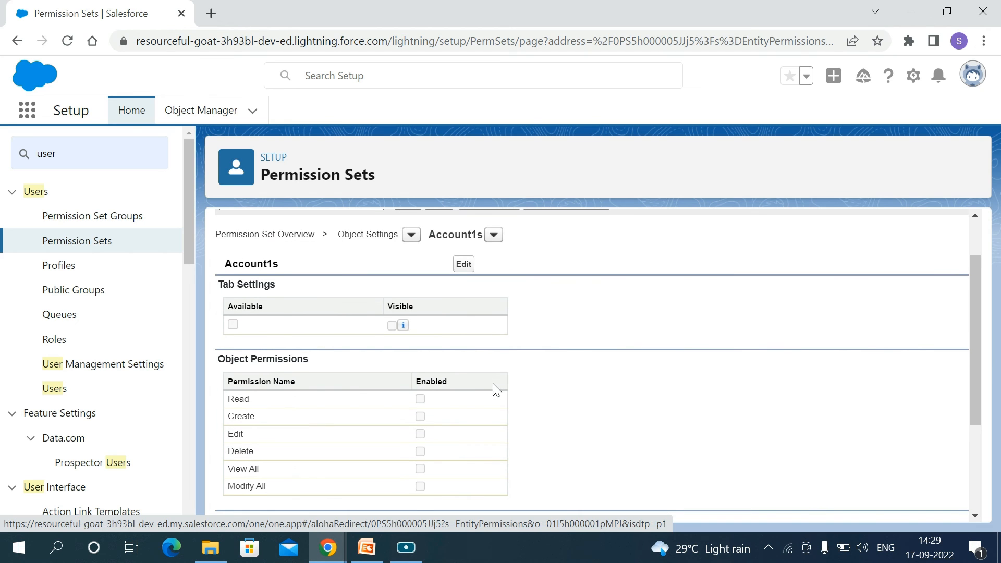
Enable the Read and Create object permissions for Account1s in the permission set and save the settings
left_click(465, 263)
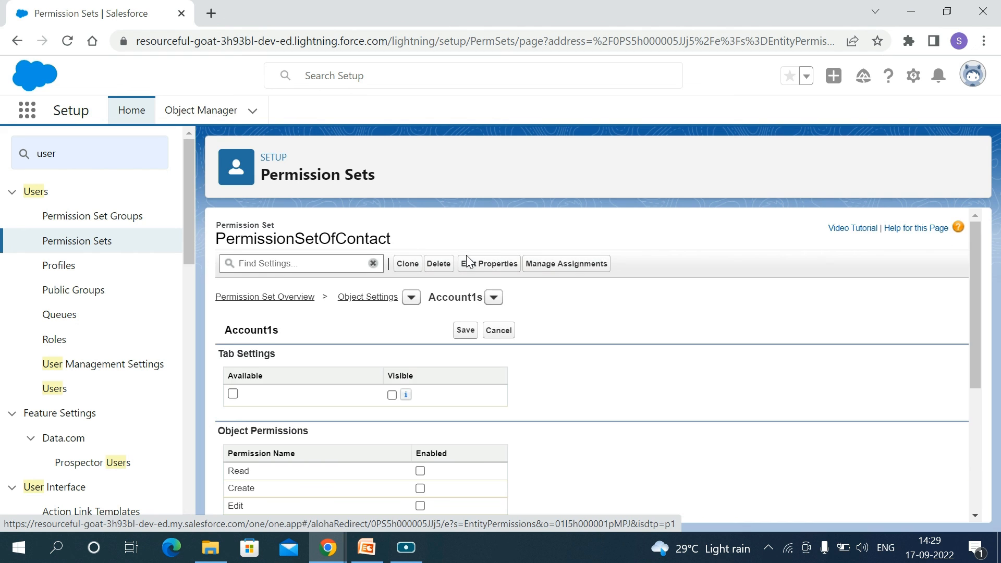
scroll(570, 365, "down", 3)
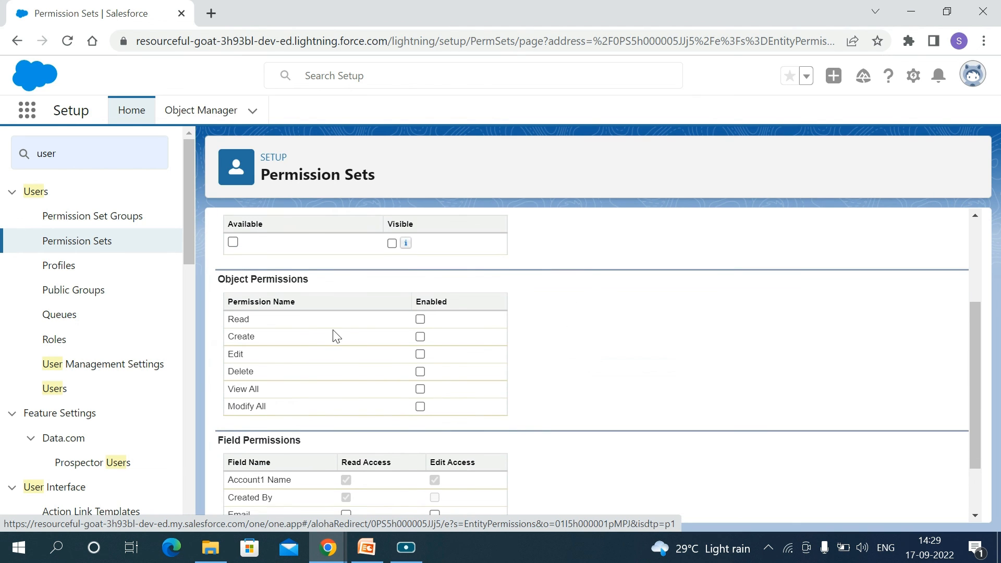
left_click(420, 319)
left_click(421, 337)
scroll(480, 367, "down", 2)
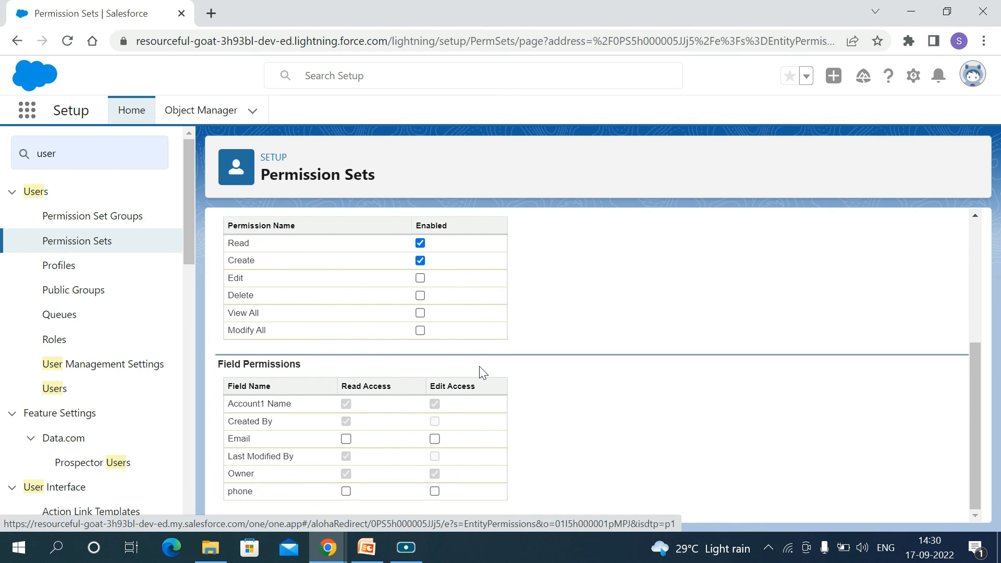
scroll(480, 372, "up", 5)
left_click(464, 331)
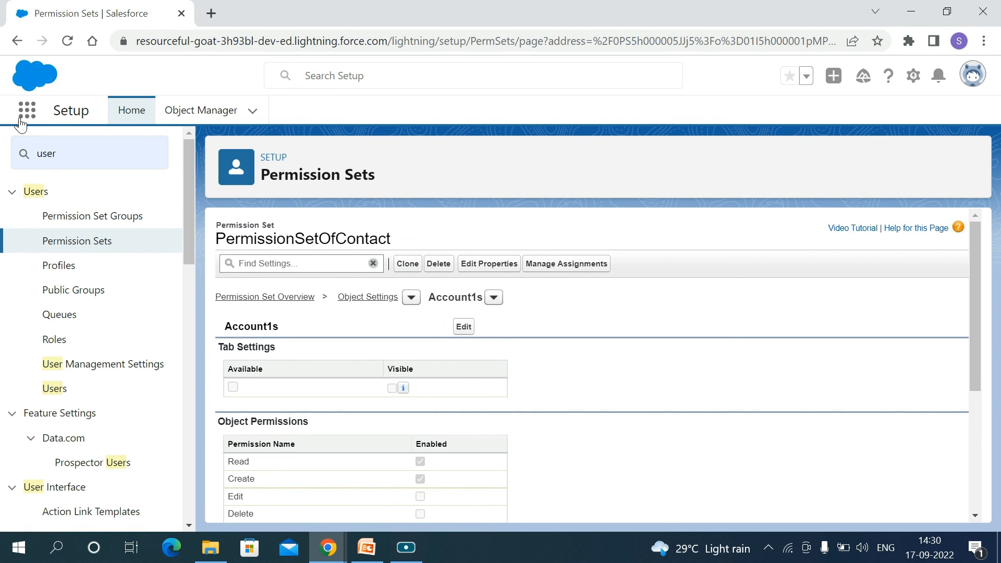
left_click(17, 42)
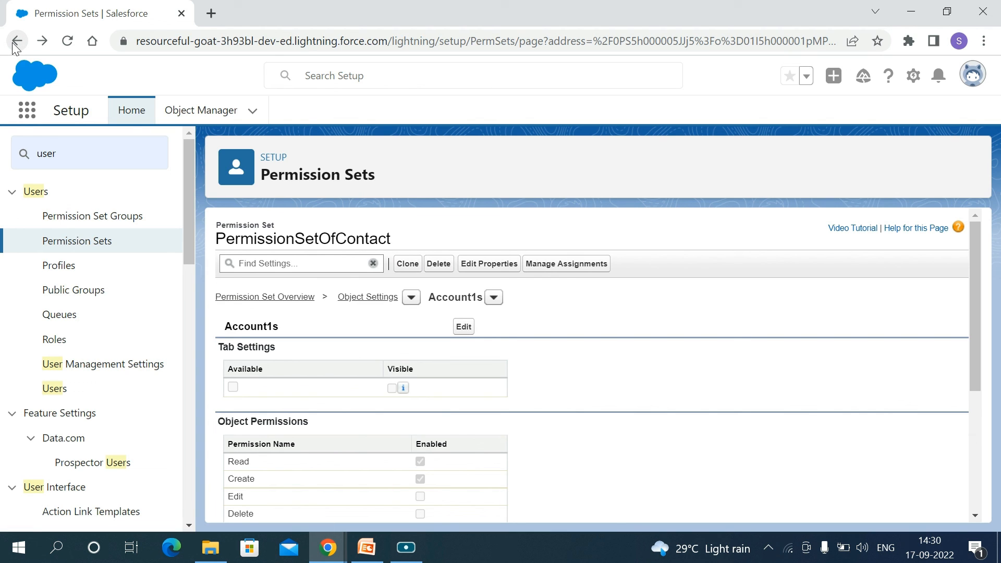
scroll(336, 306, "down", 1)
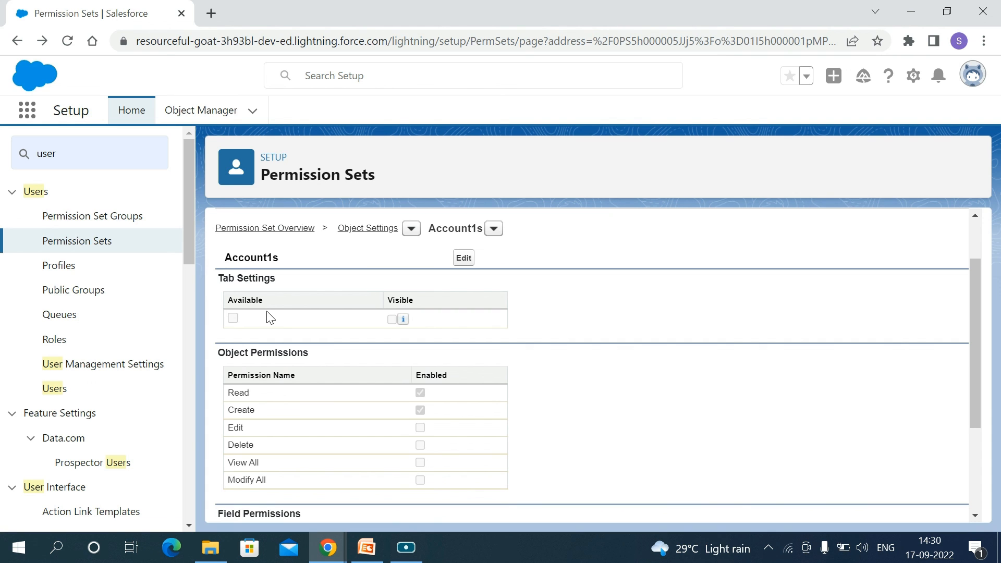
scroll(269, 317, "up", 2)
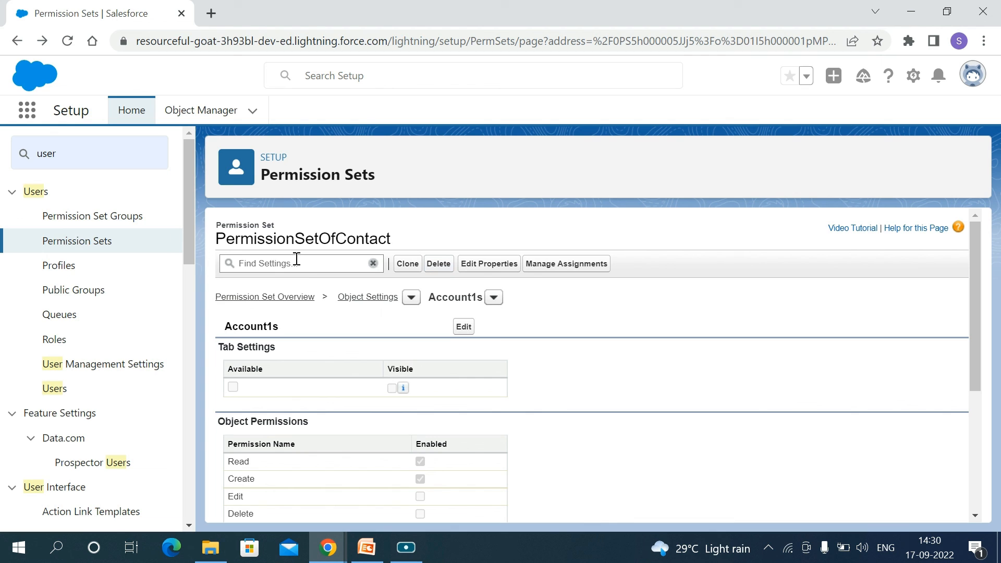
Clear the search term "user" from the setup Quick Find so the full navigation tree is listed
left_click(97, 153)
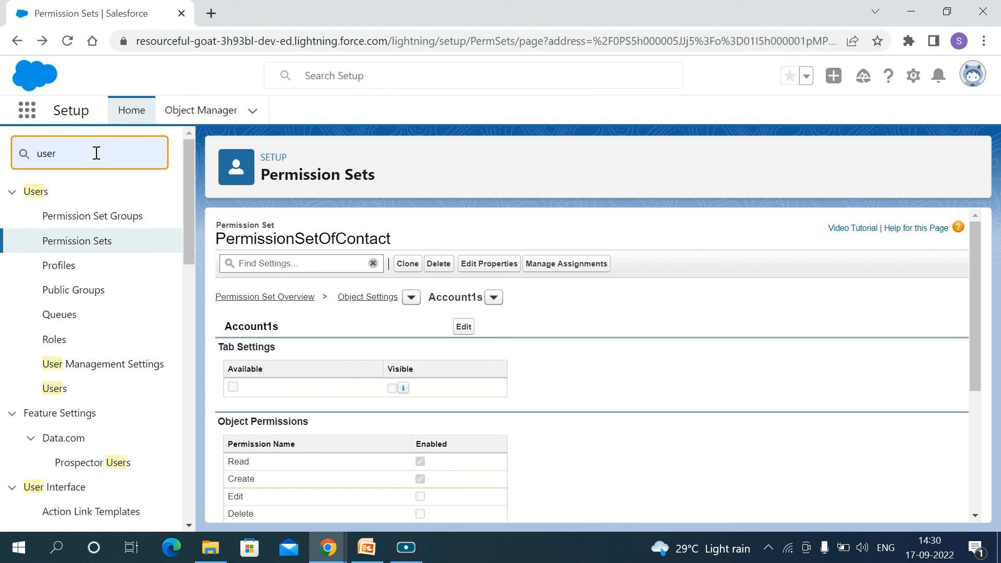
key("BackSpace")
key("BackSpace")
key("BackSpace")
key("BackSpace")
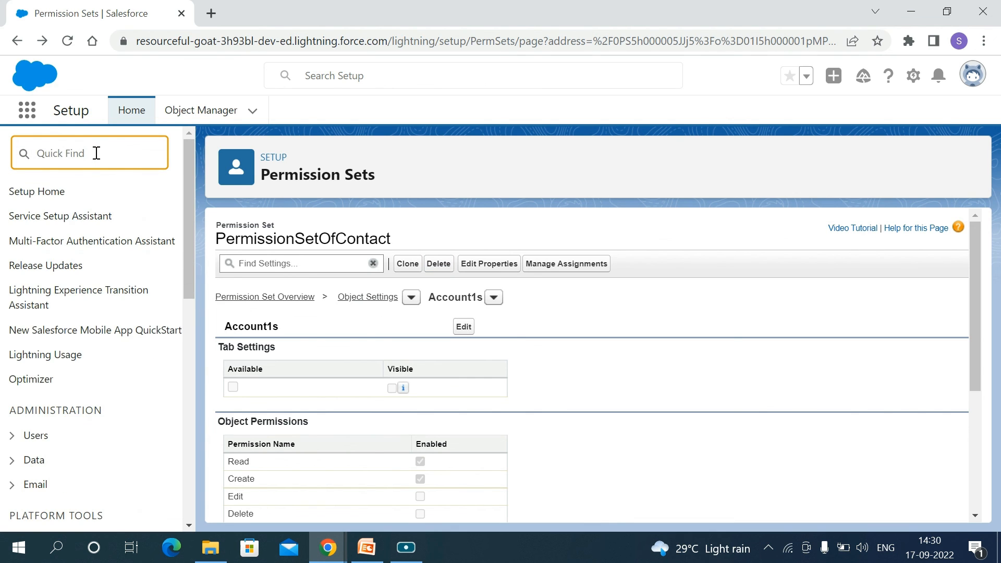
type("pe")
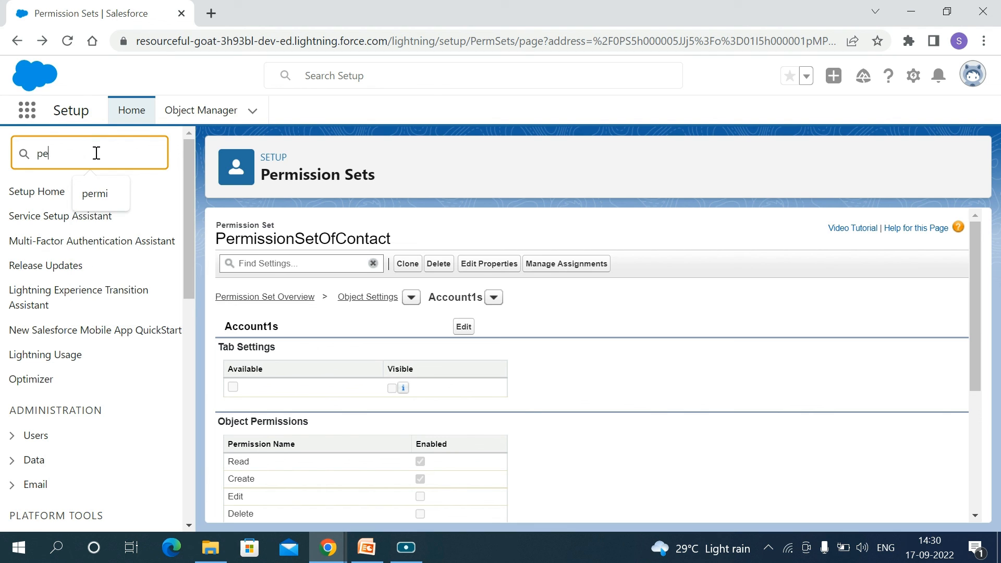
key("BackSpace")
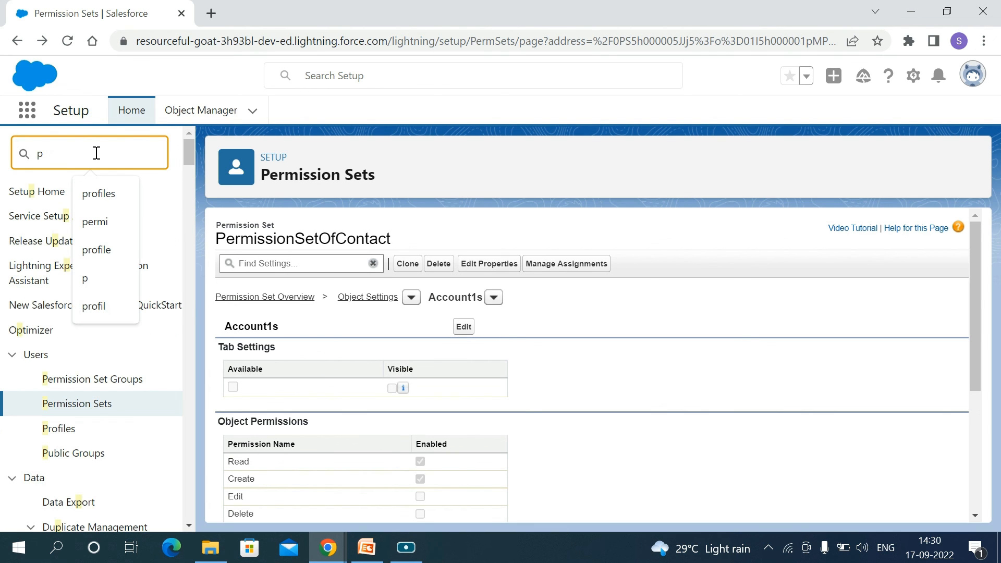
key("BackSpace")
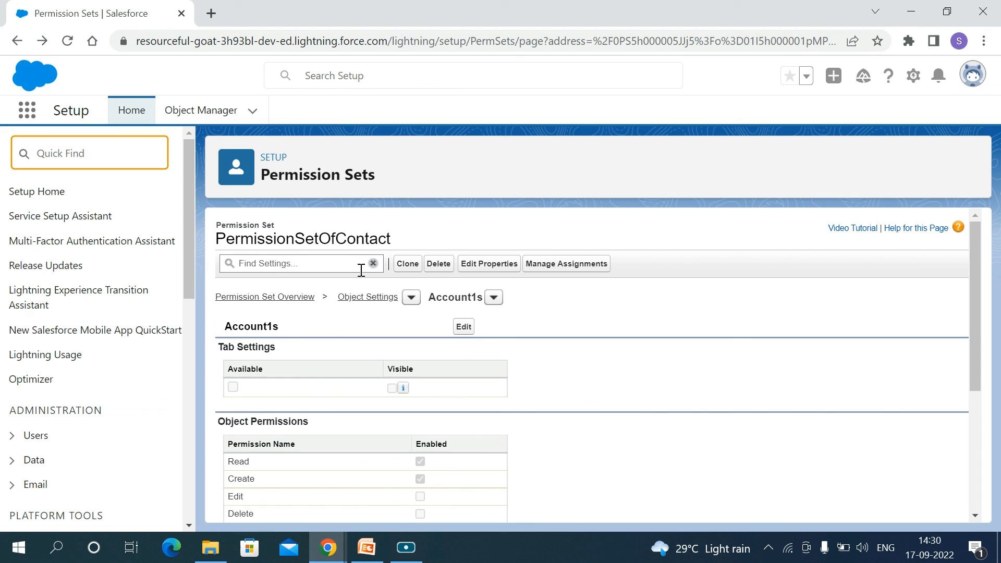